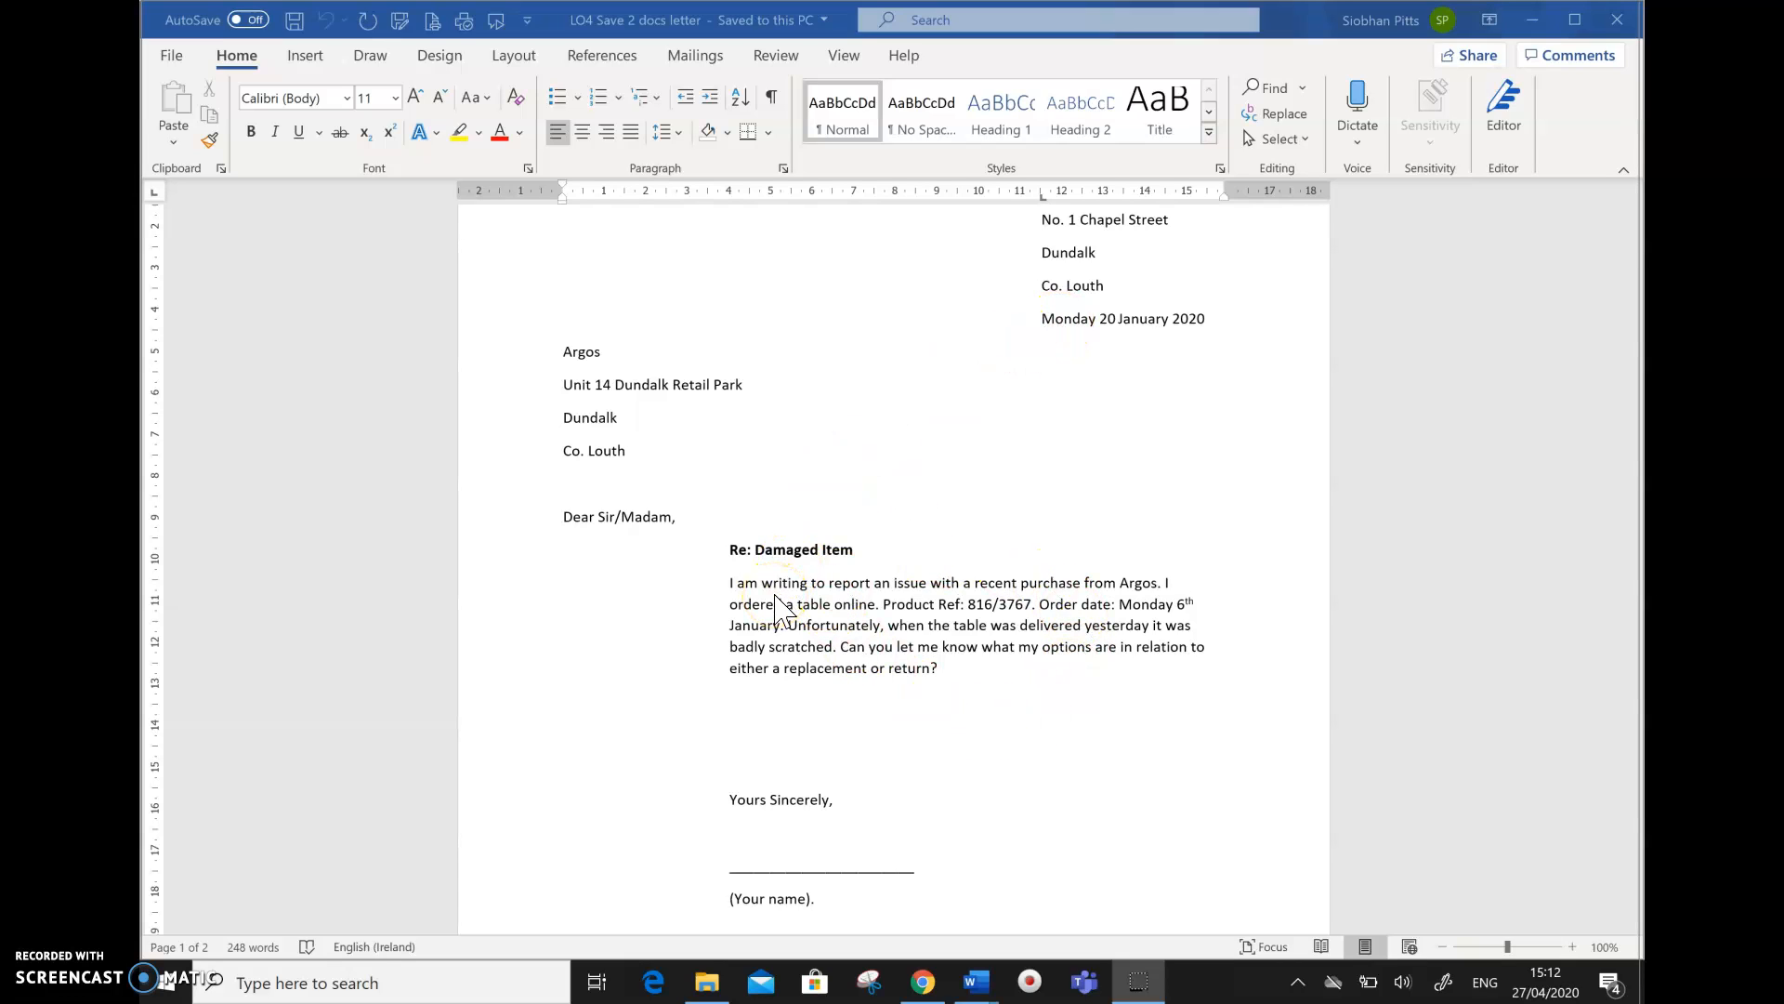
# Read the sample letter and the numbered formatting instructions on the second page of the letter document
pyautogui.click(1634, 446)
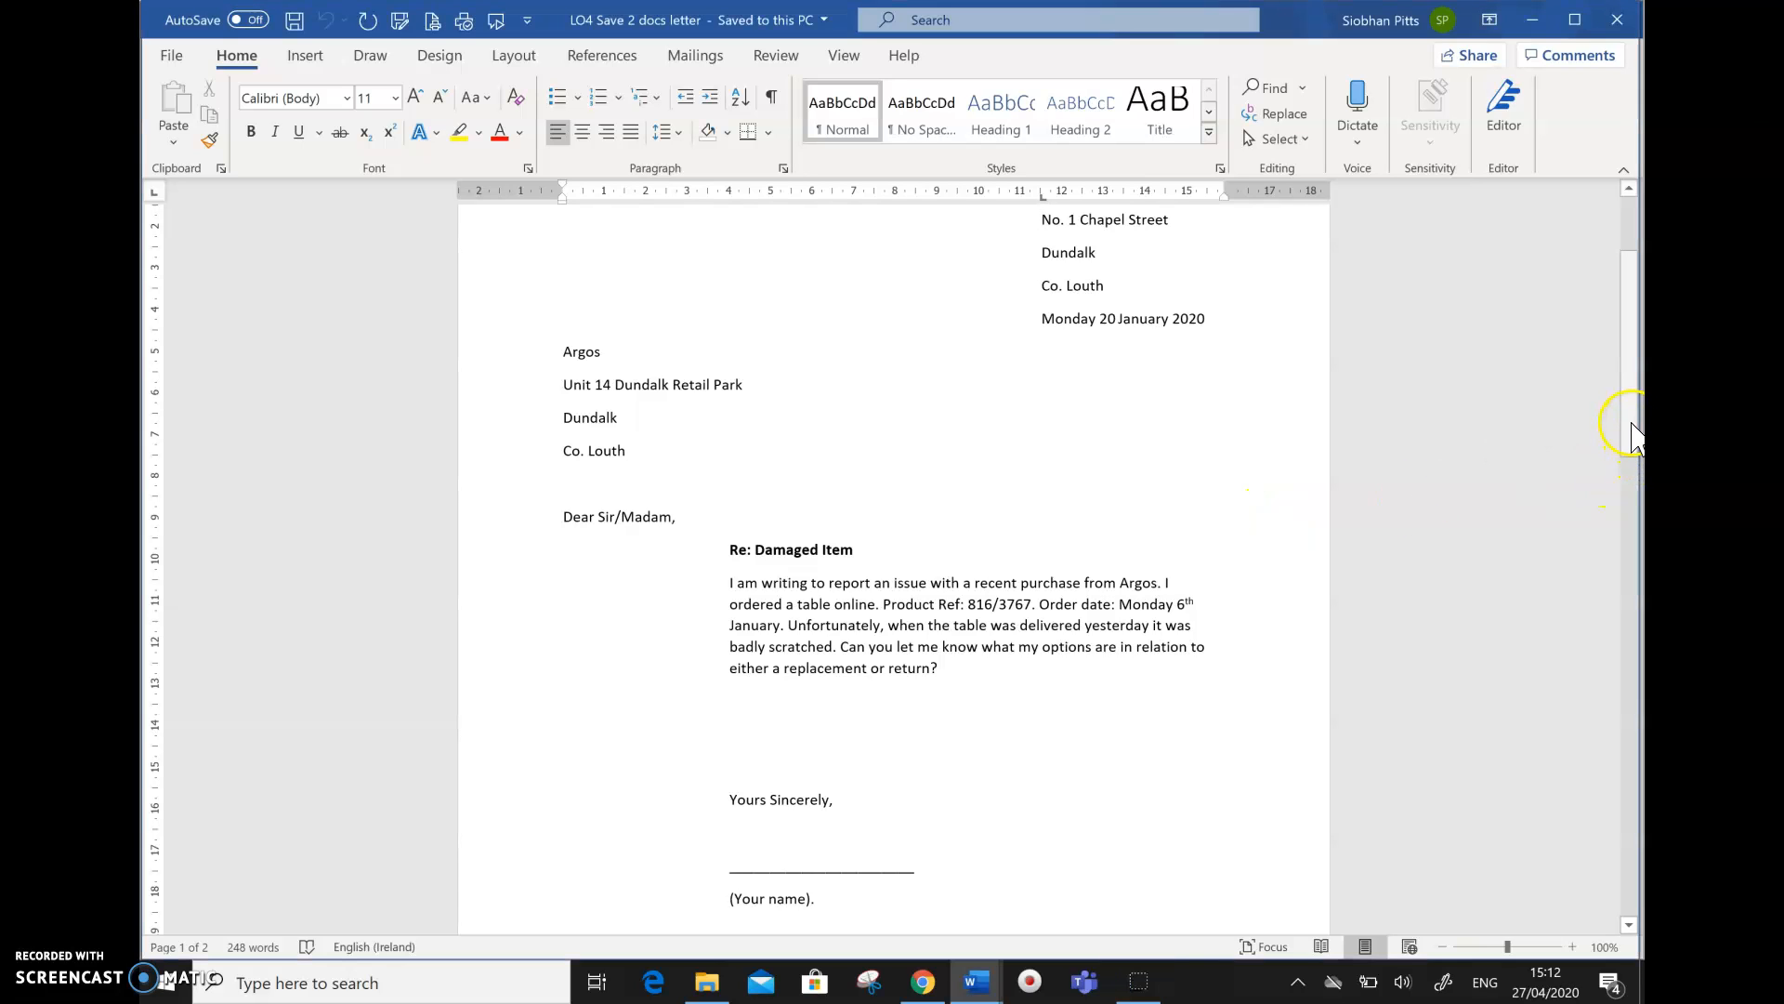
pyautogui.scroll(-1, 1631, 430)
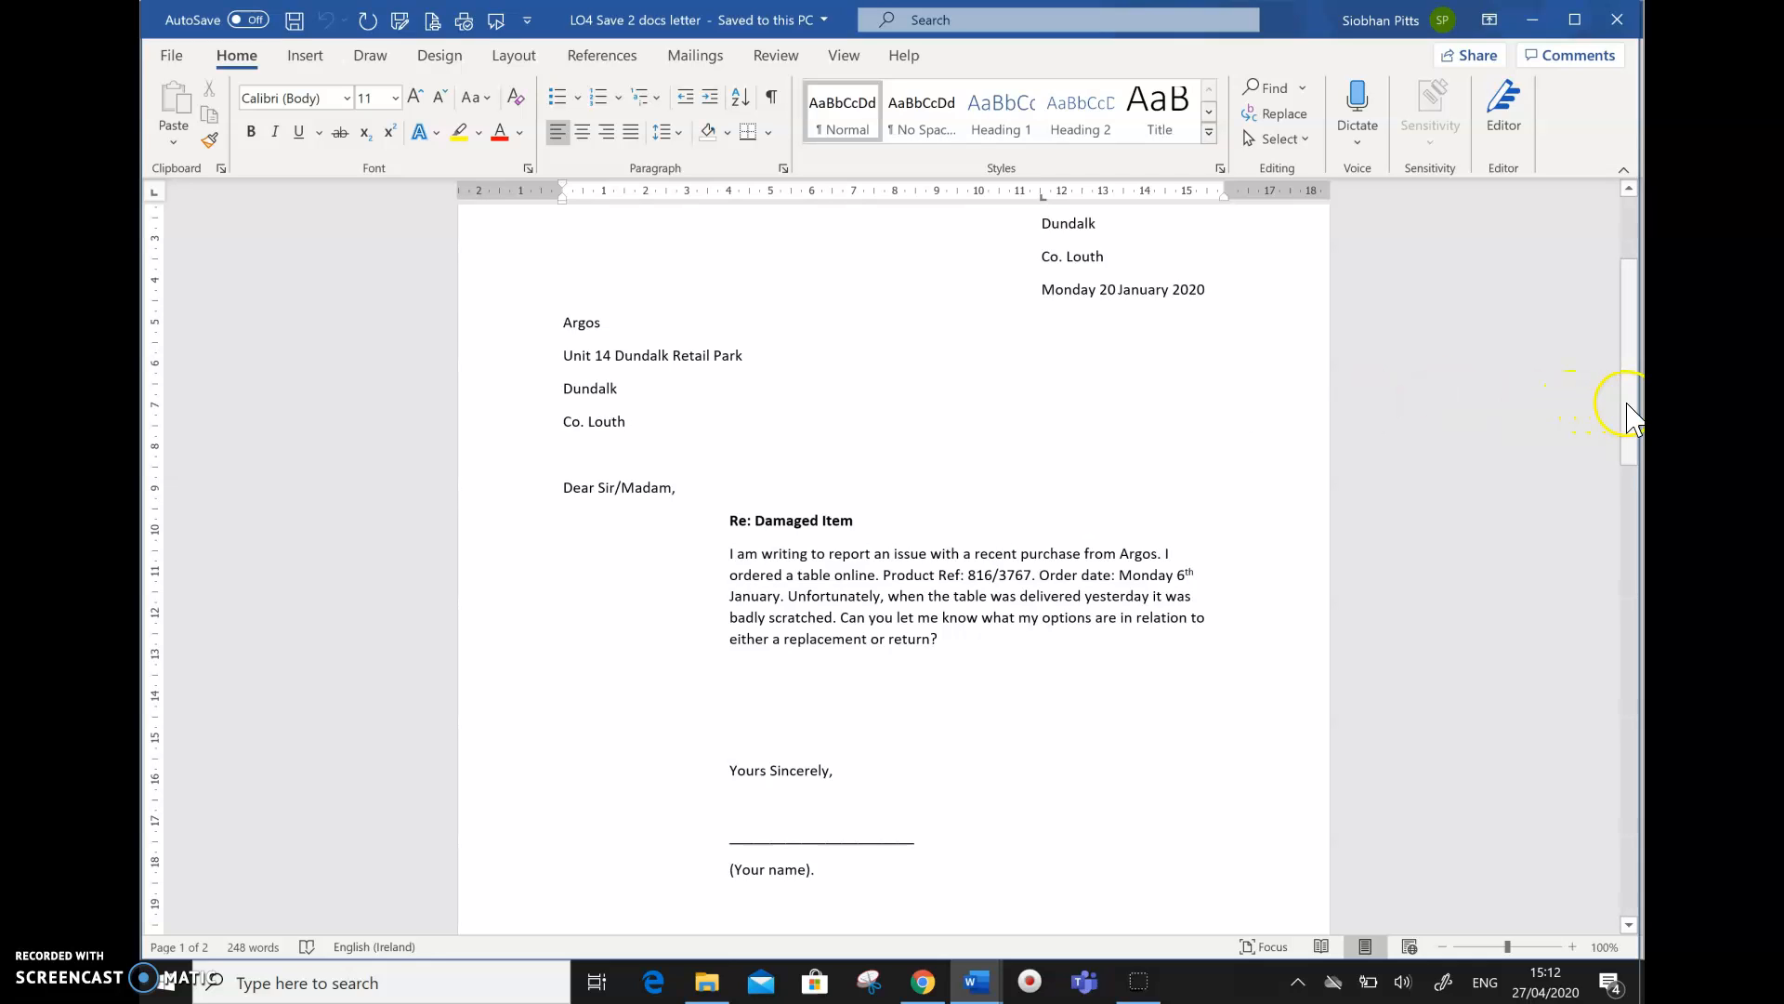
pyautogui.moveTo(1629, 405); pyautogui.dragTo(1632, 722)
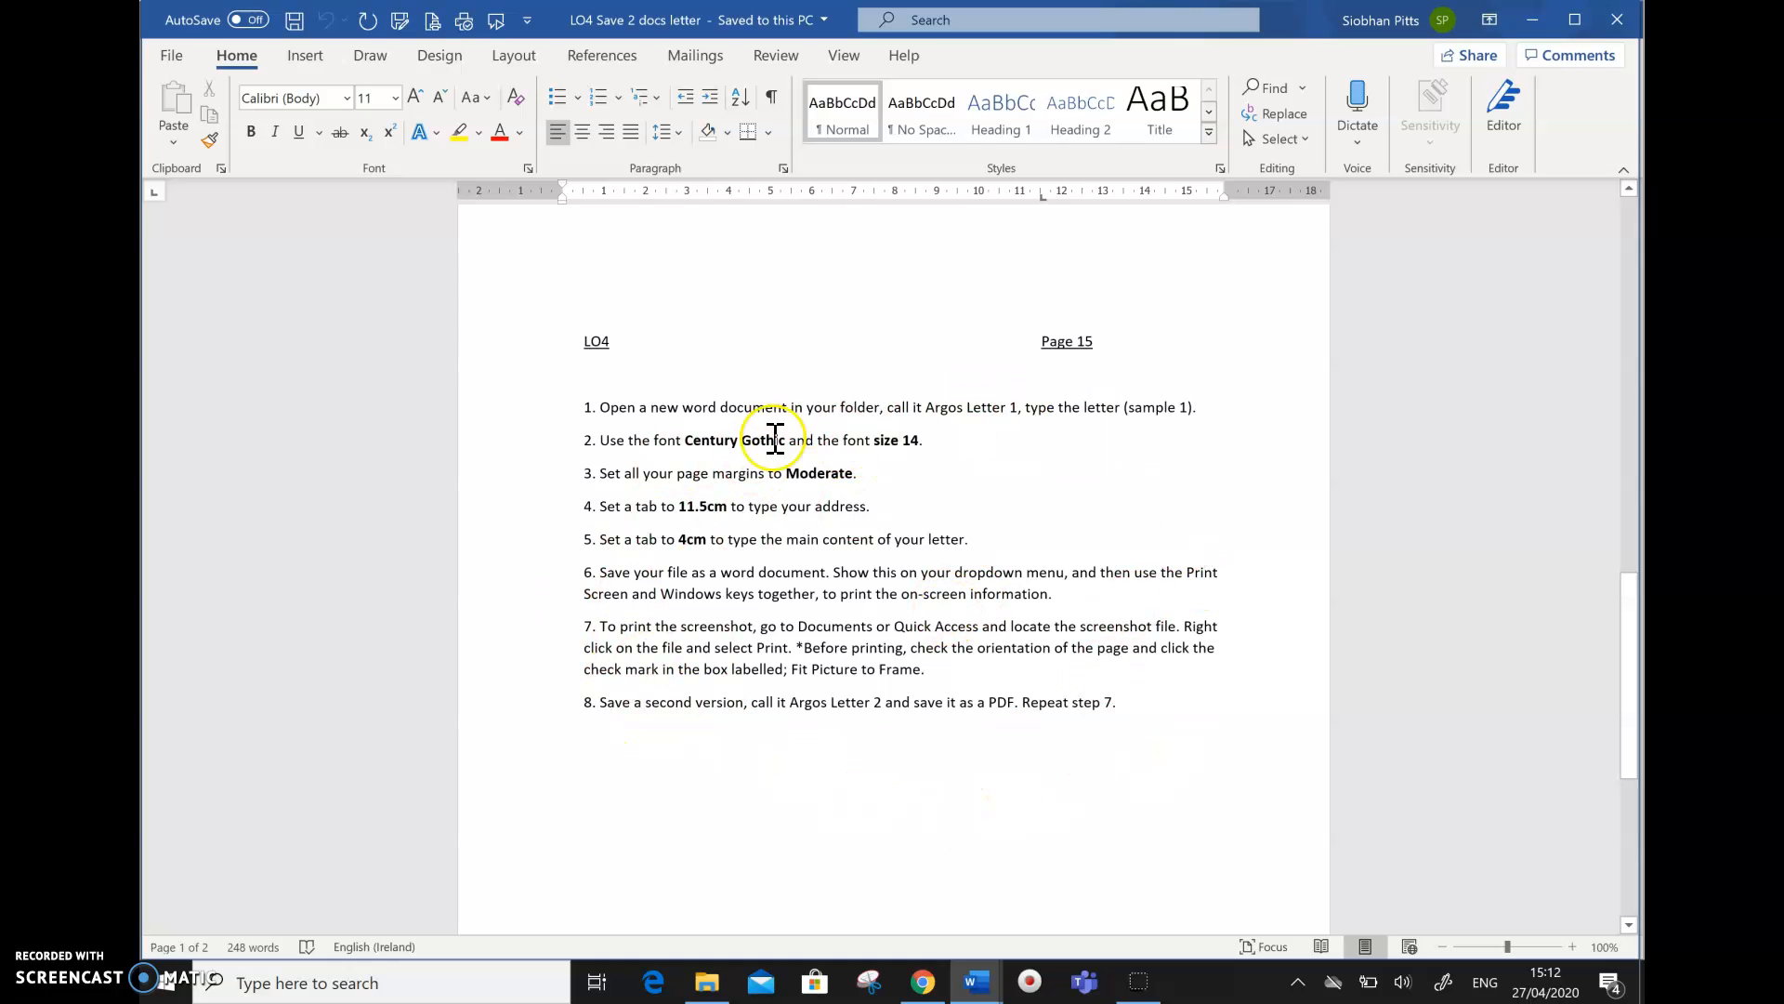
pyautogui.click(1202, 523)
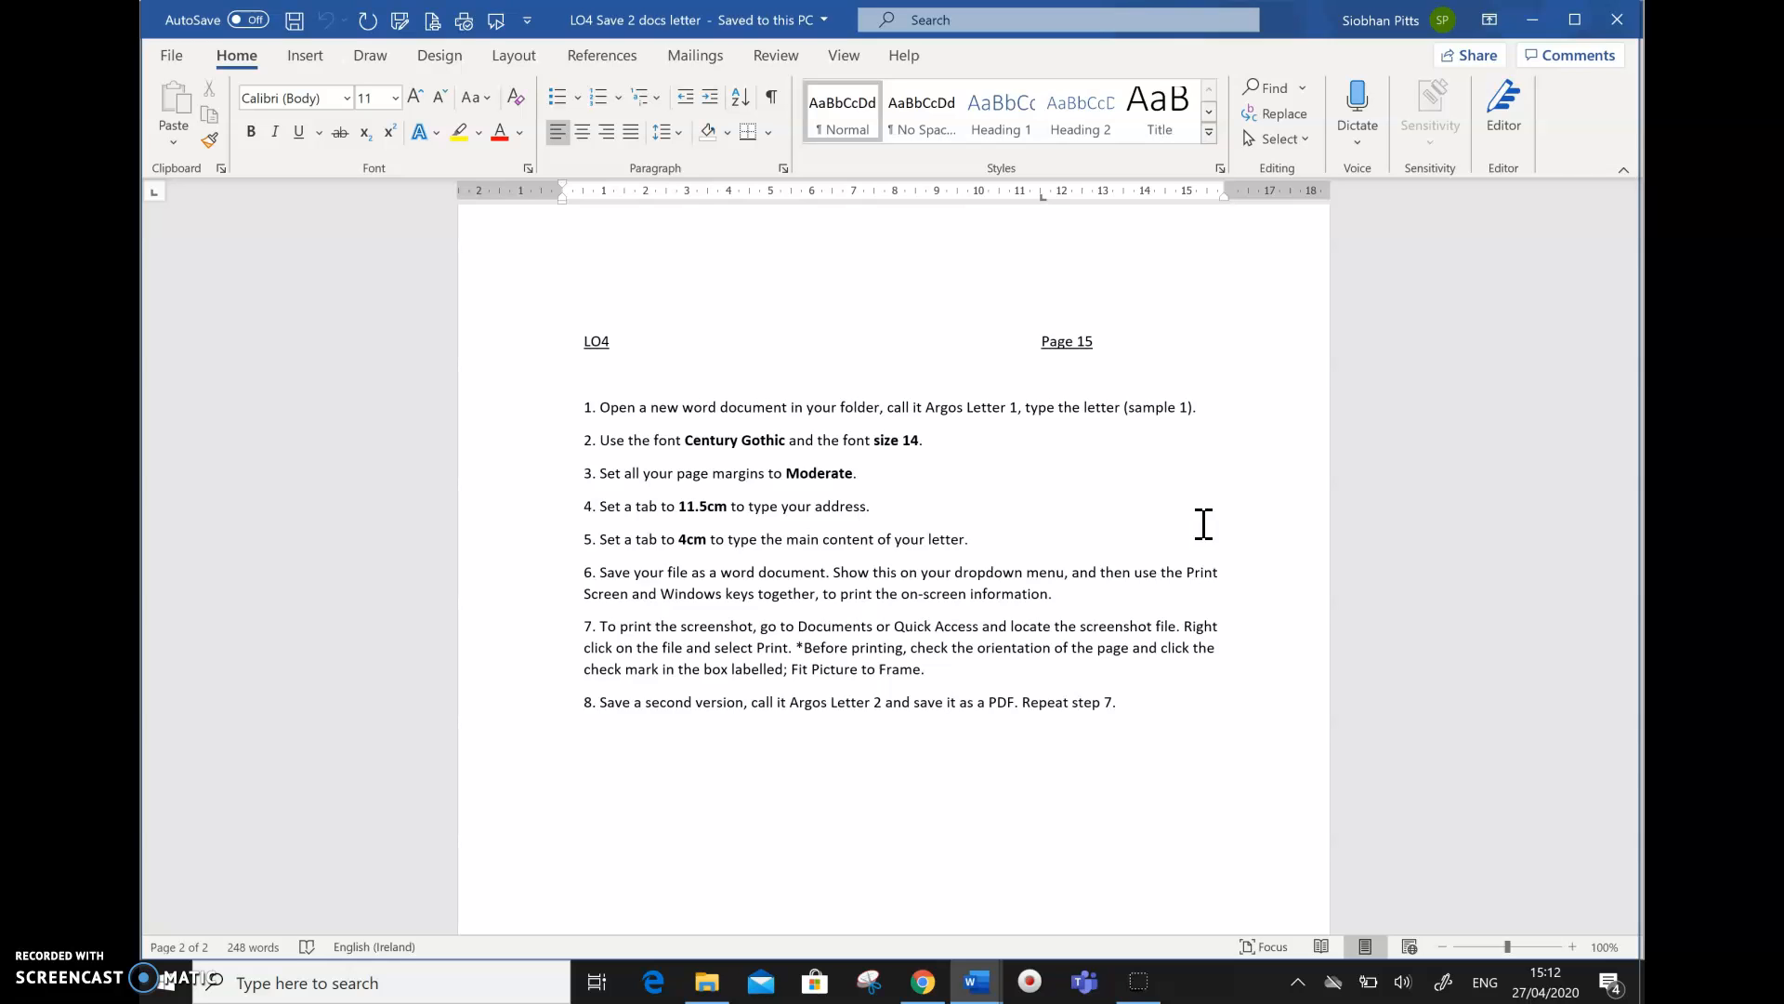
pyautogui.moveTo(1628, 594); pyautogui.dragTo(1608, 258)
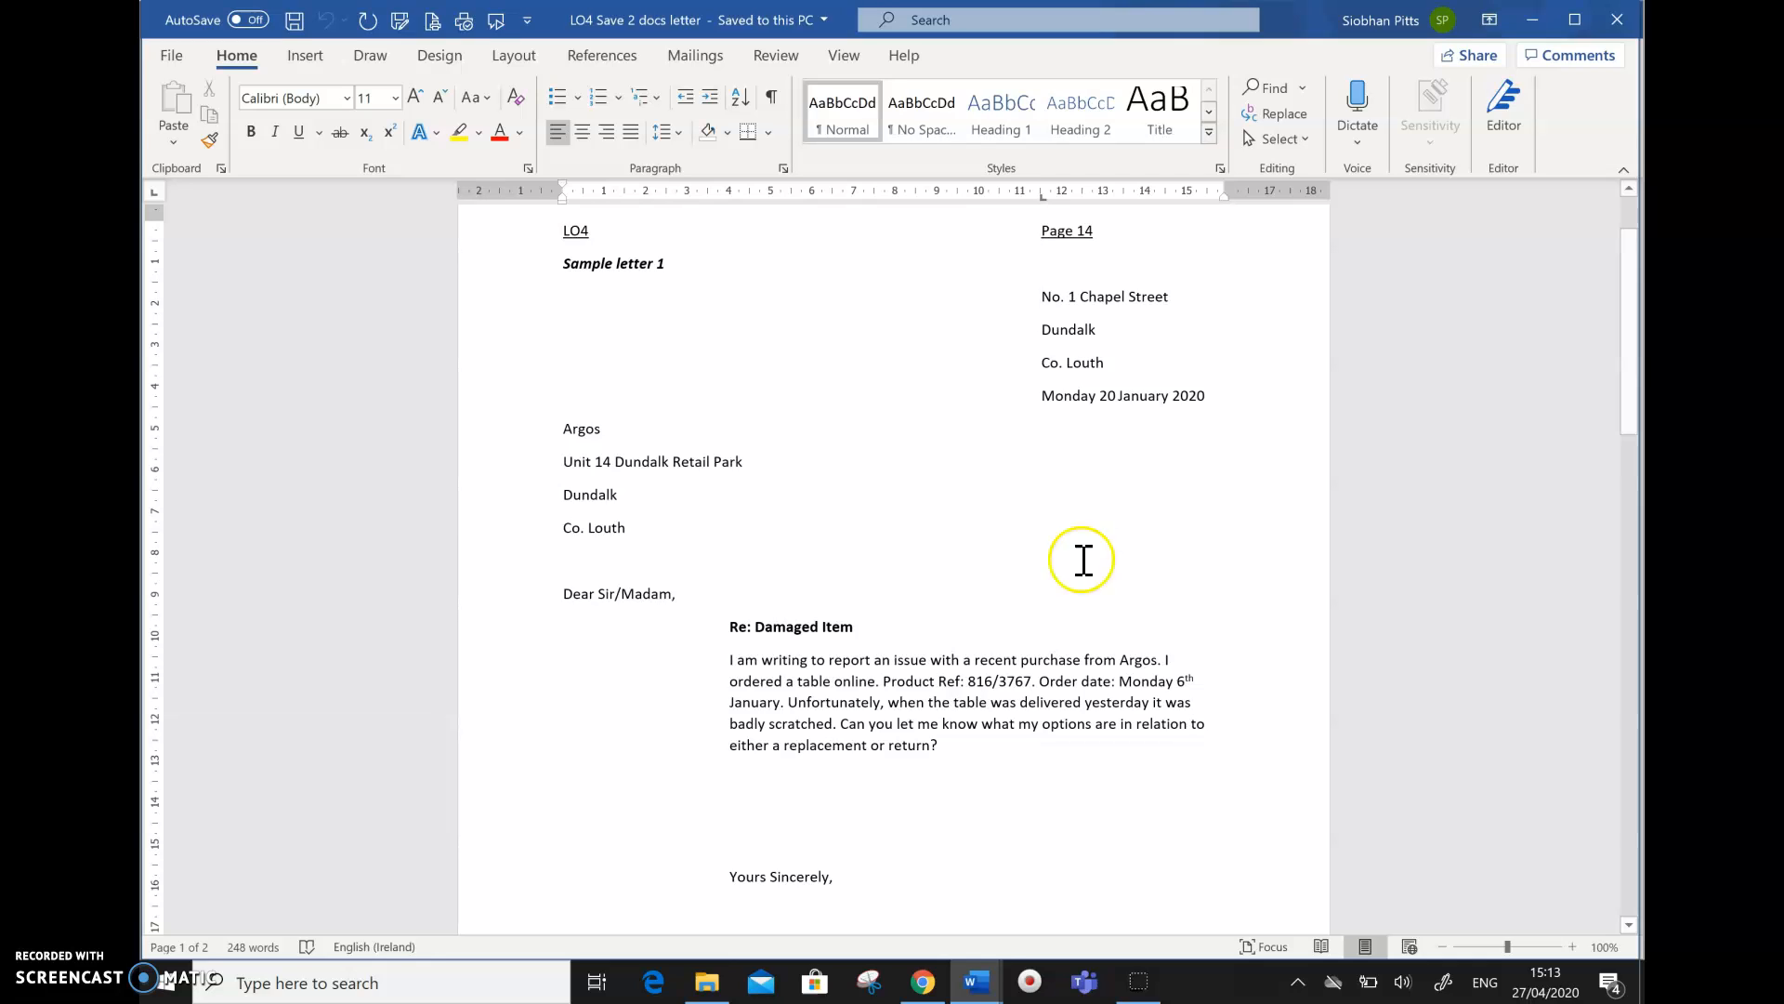
# Bring up the blank Document3 and display its ruler
pyautogui.click(977, 996)
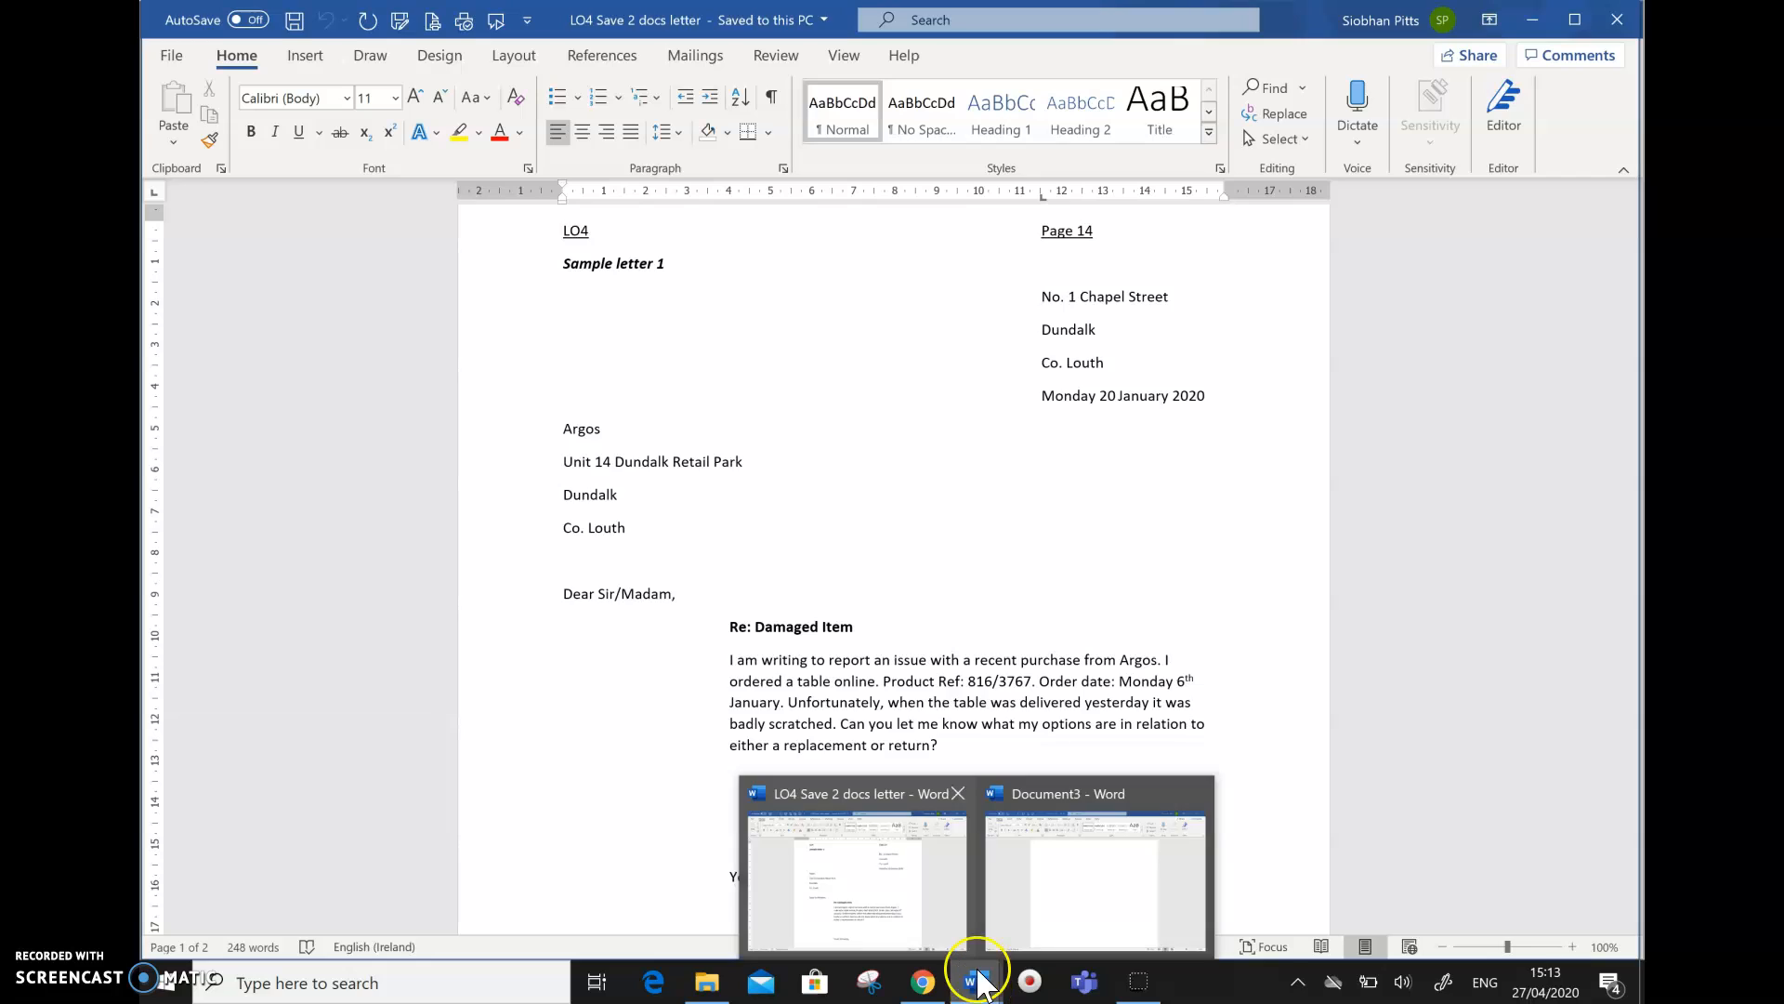
pyautogui.click(1070, 915)
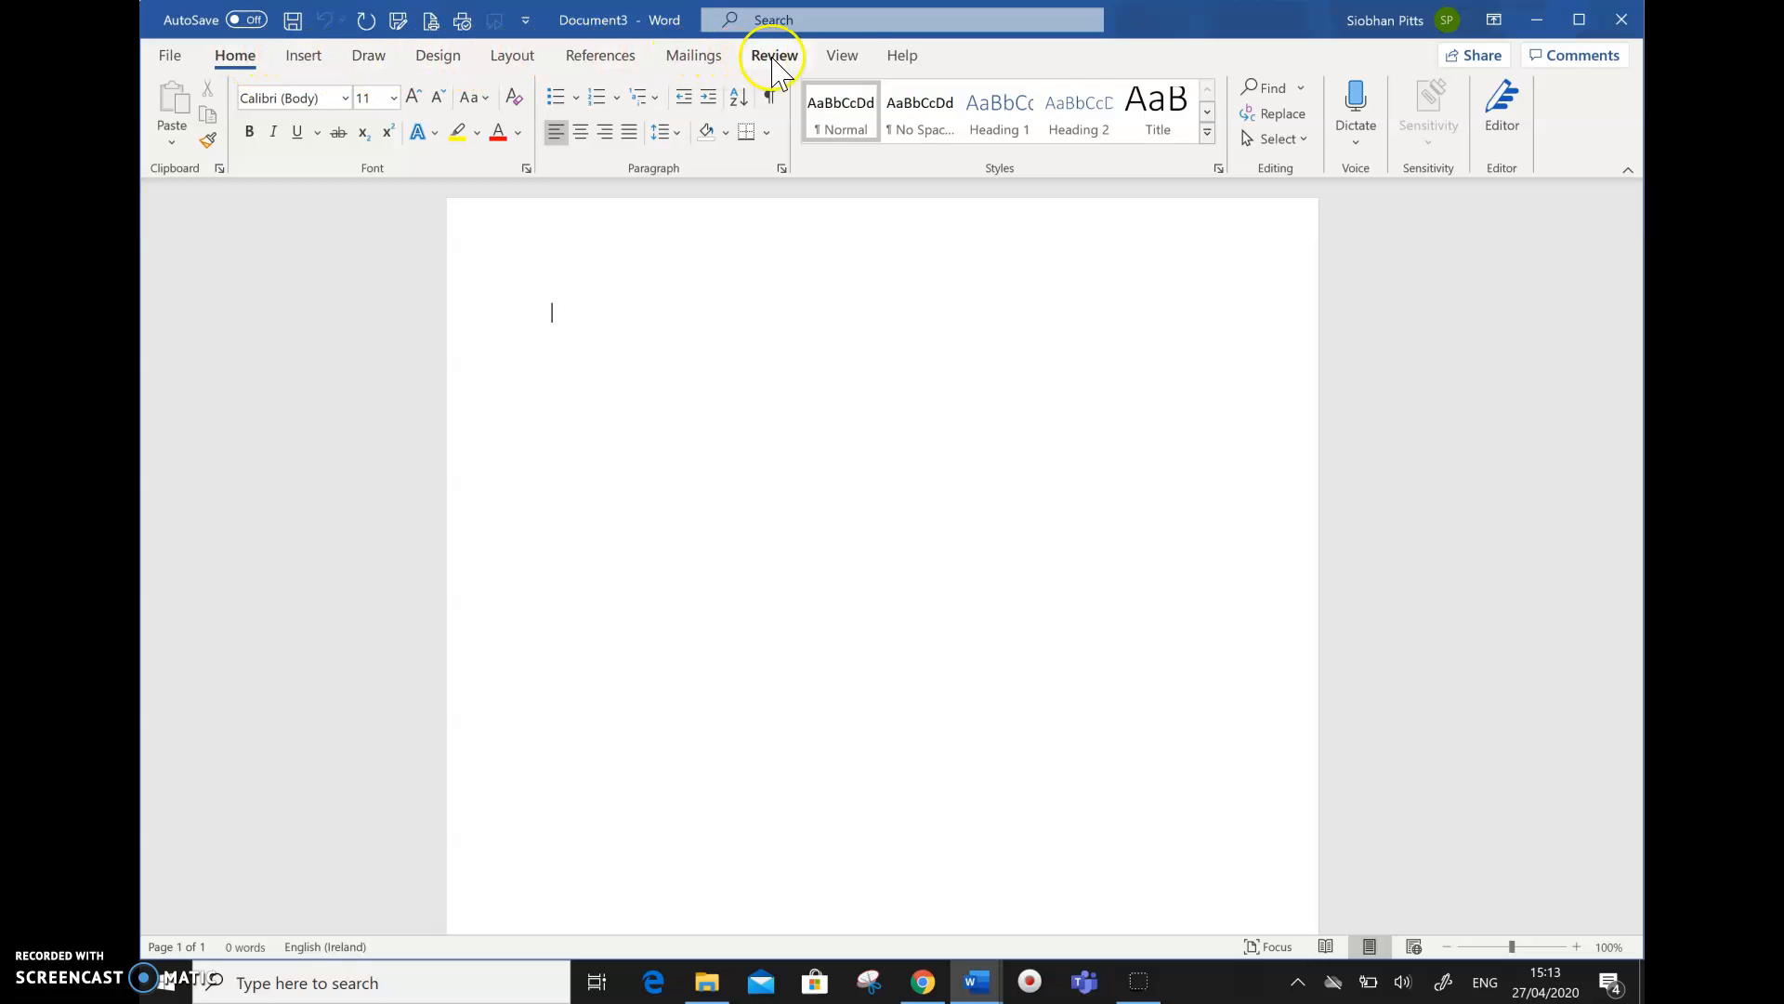
pyautogui.click(842, 56)
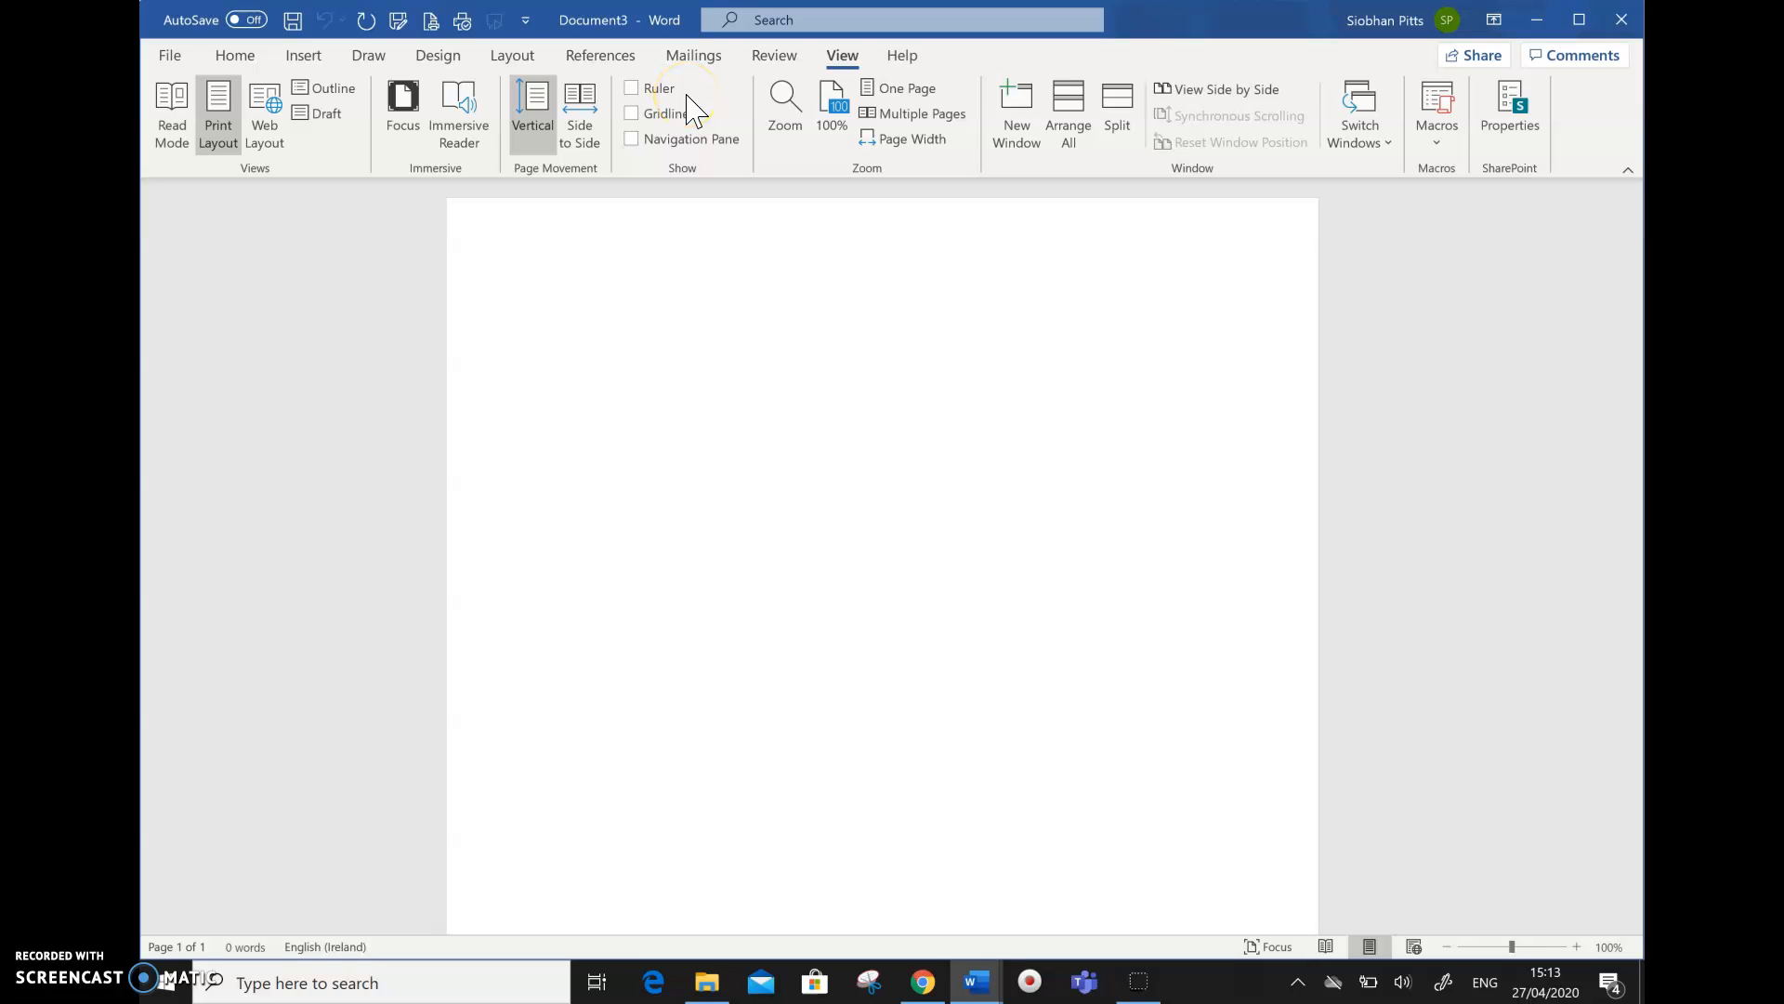
pyautogui.click(632, 89)
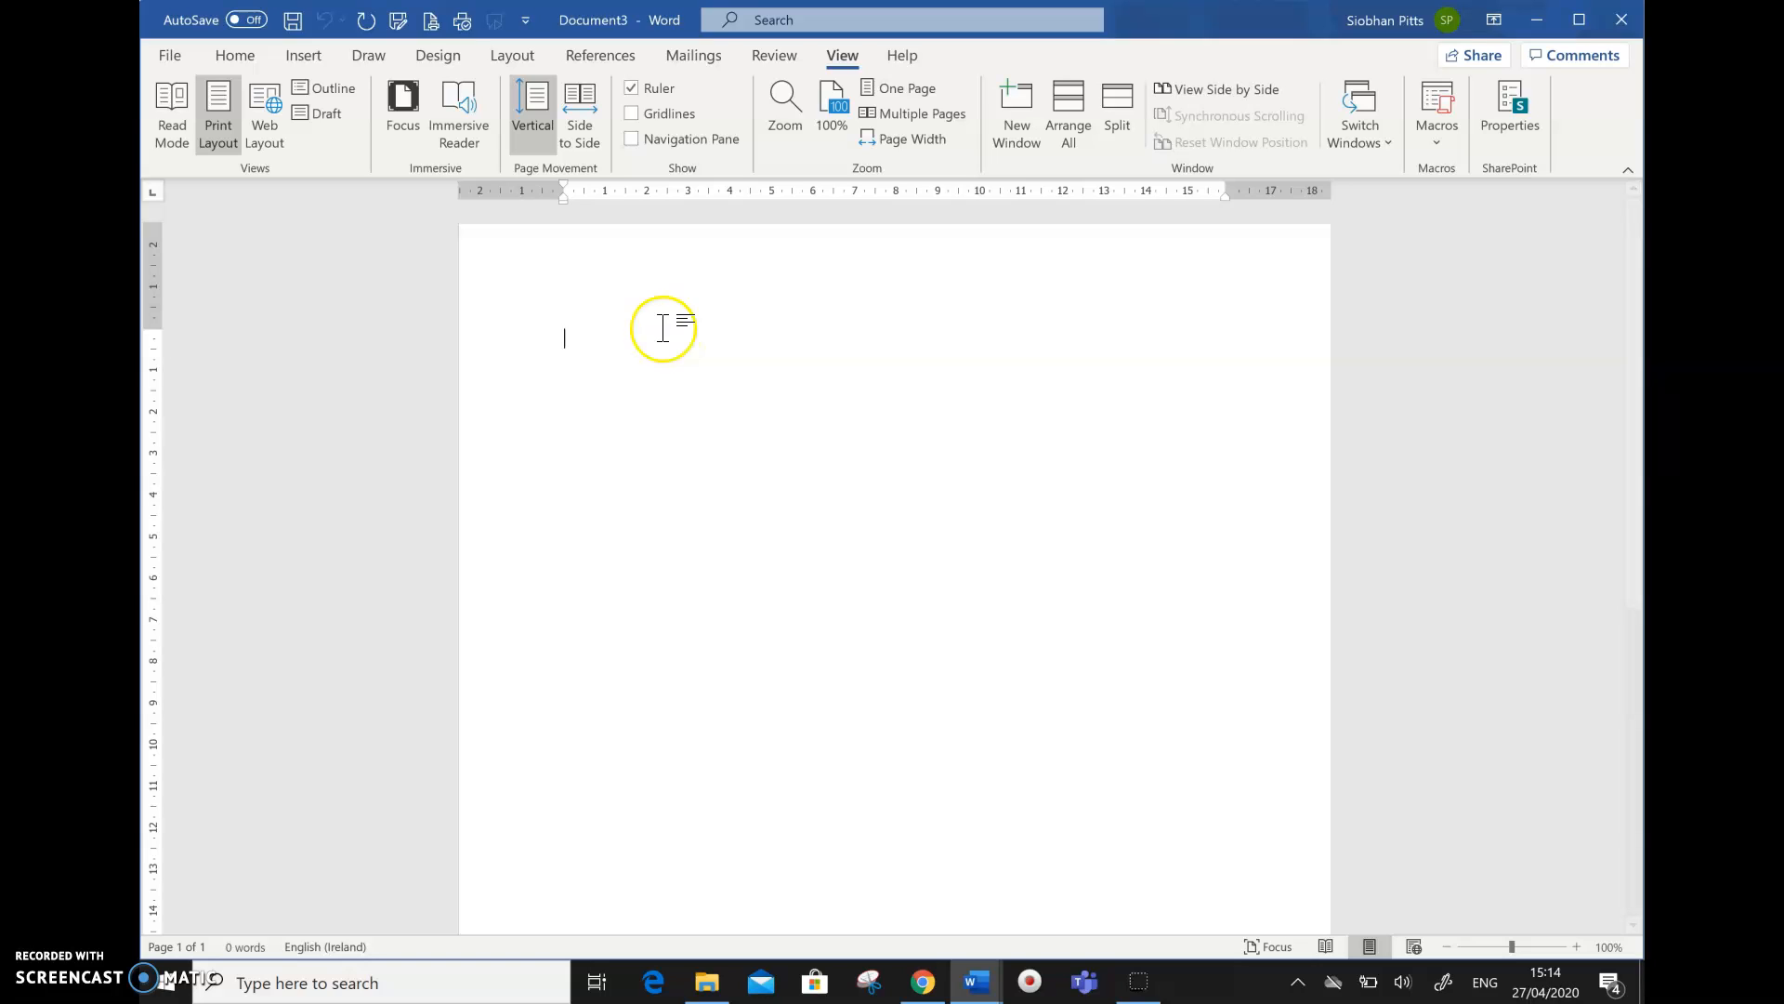
# Examine the Font settings and the Paragraph settings, including the access to tab stops
pyautogui.click(247, 63)
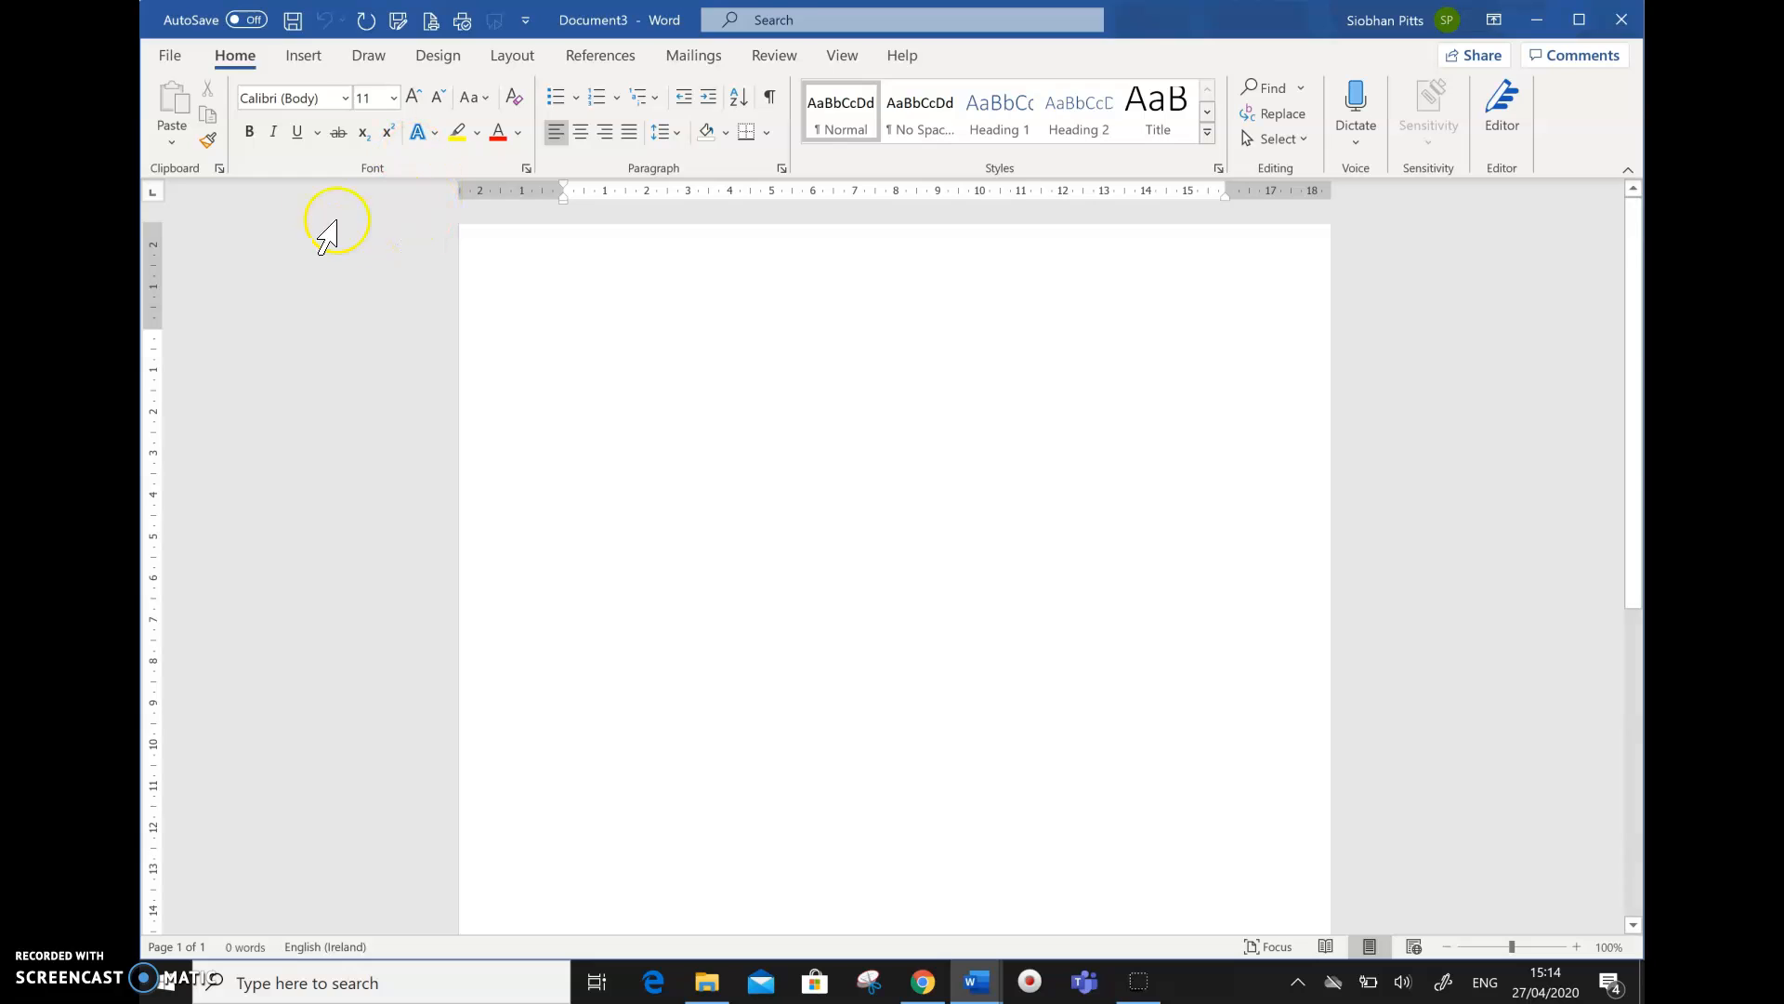
pyautogui.click(526, 169)
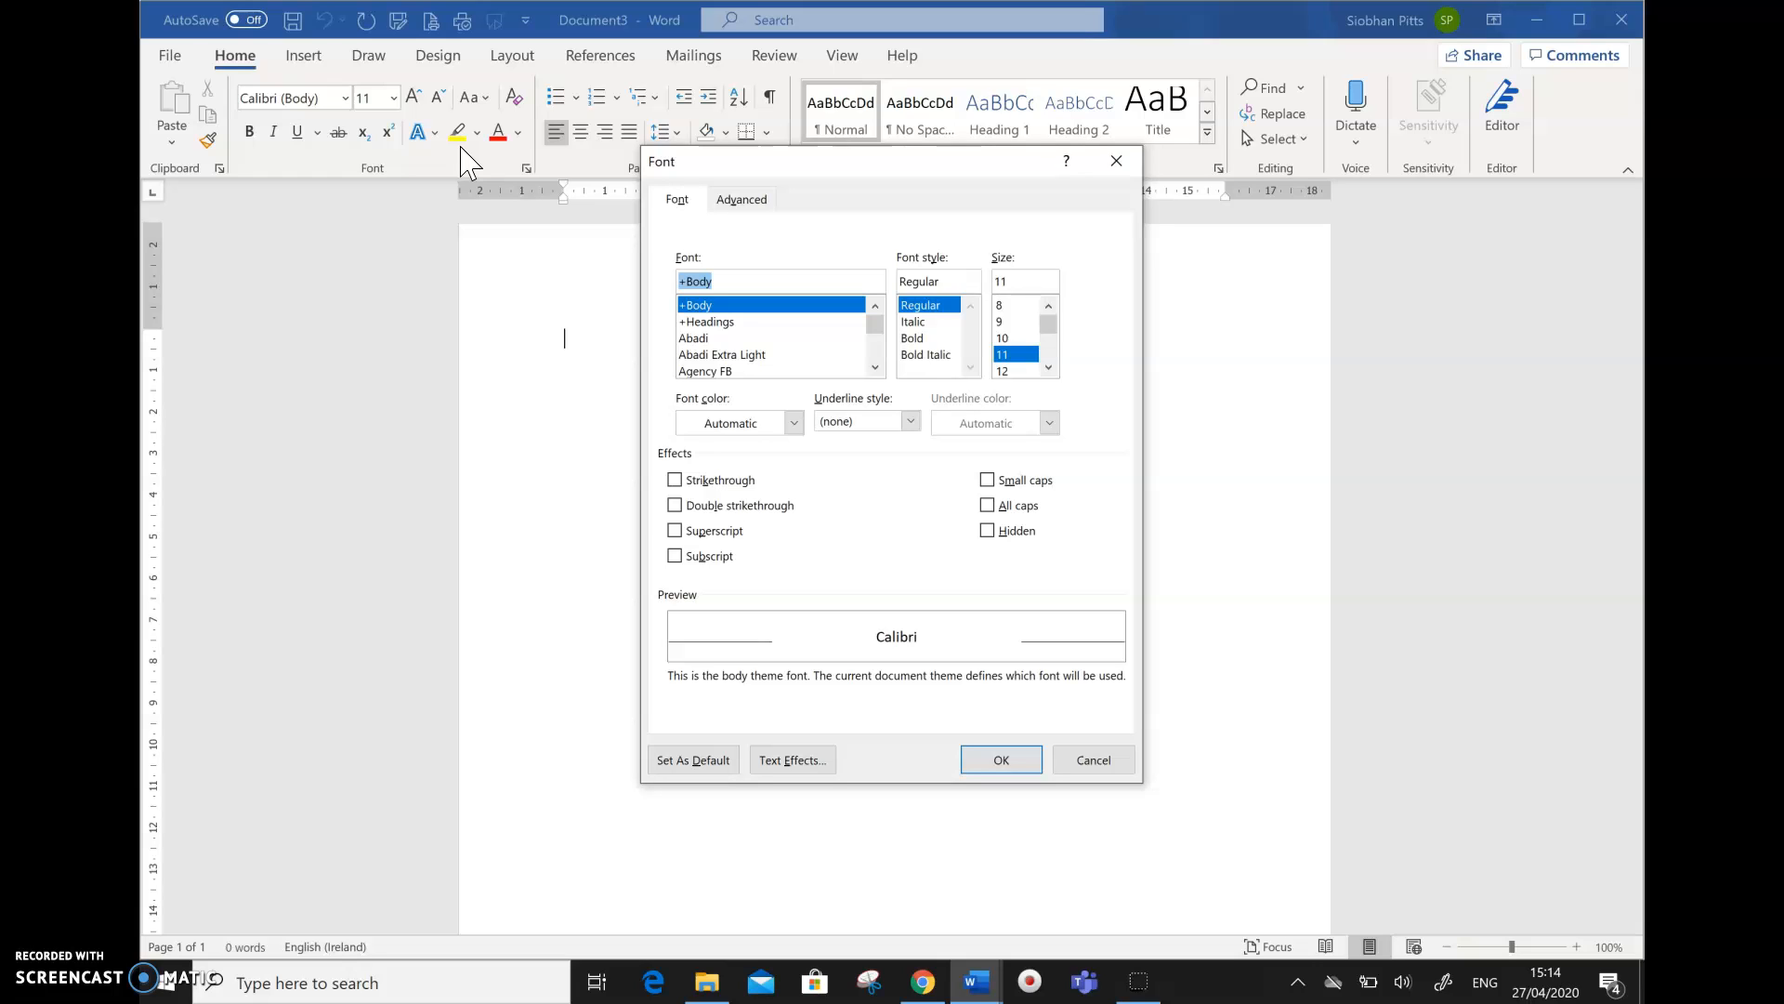
pyautogui.click(526, 169)
pyautogui.click(1078, 764)
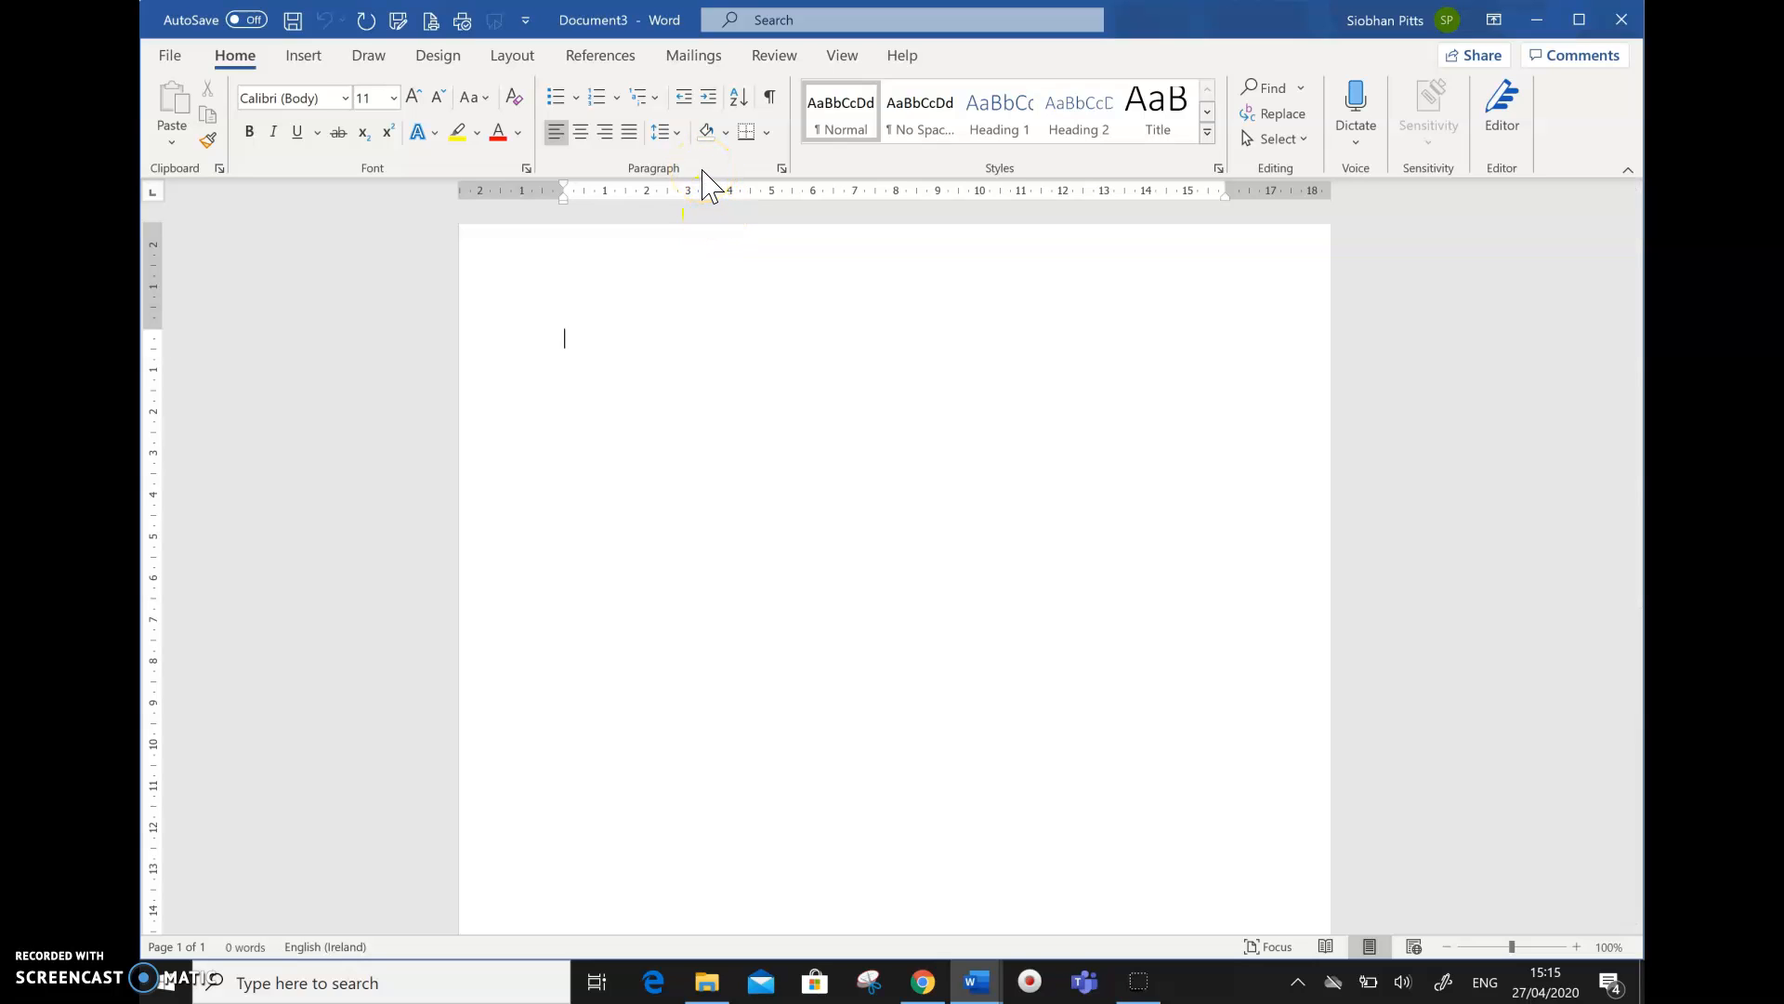
pyautogui.click(780, 168)
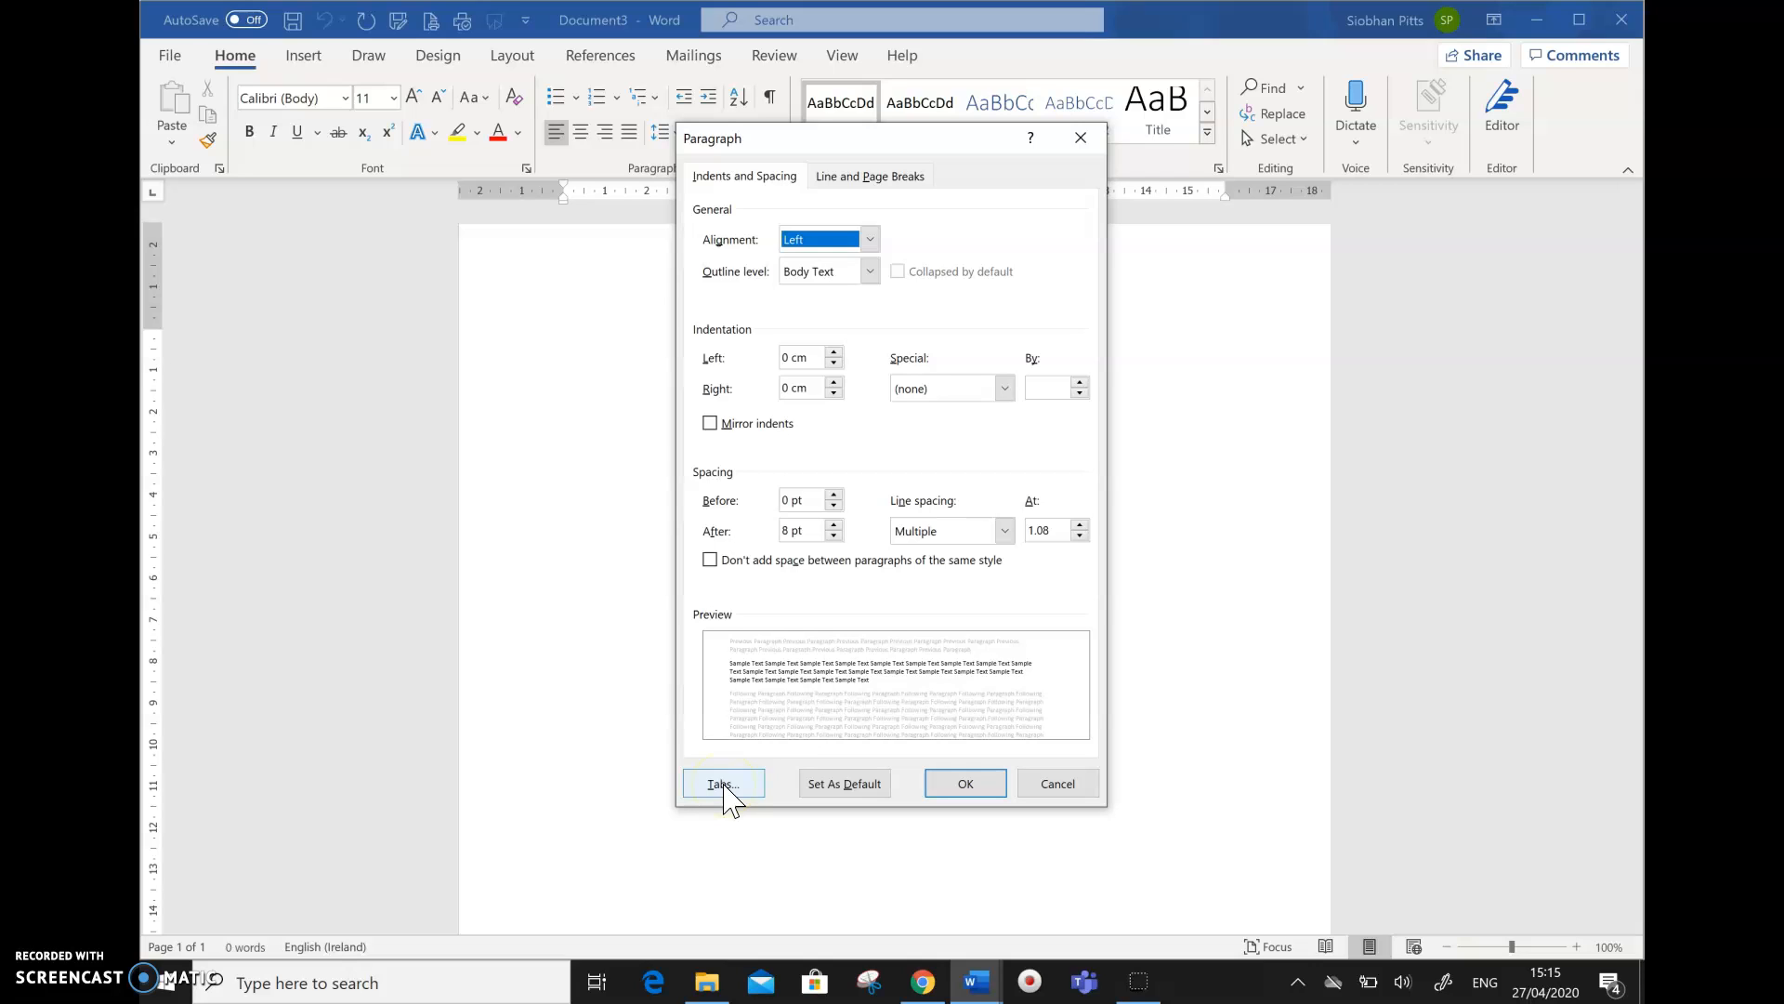
pyautogui.click(1059, 780)
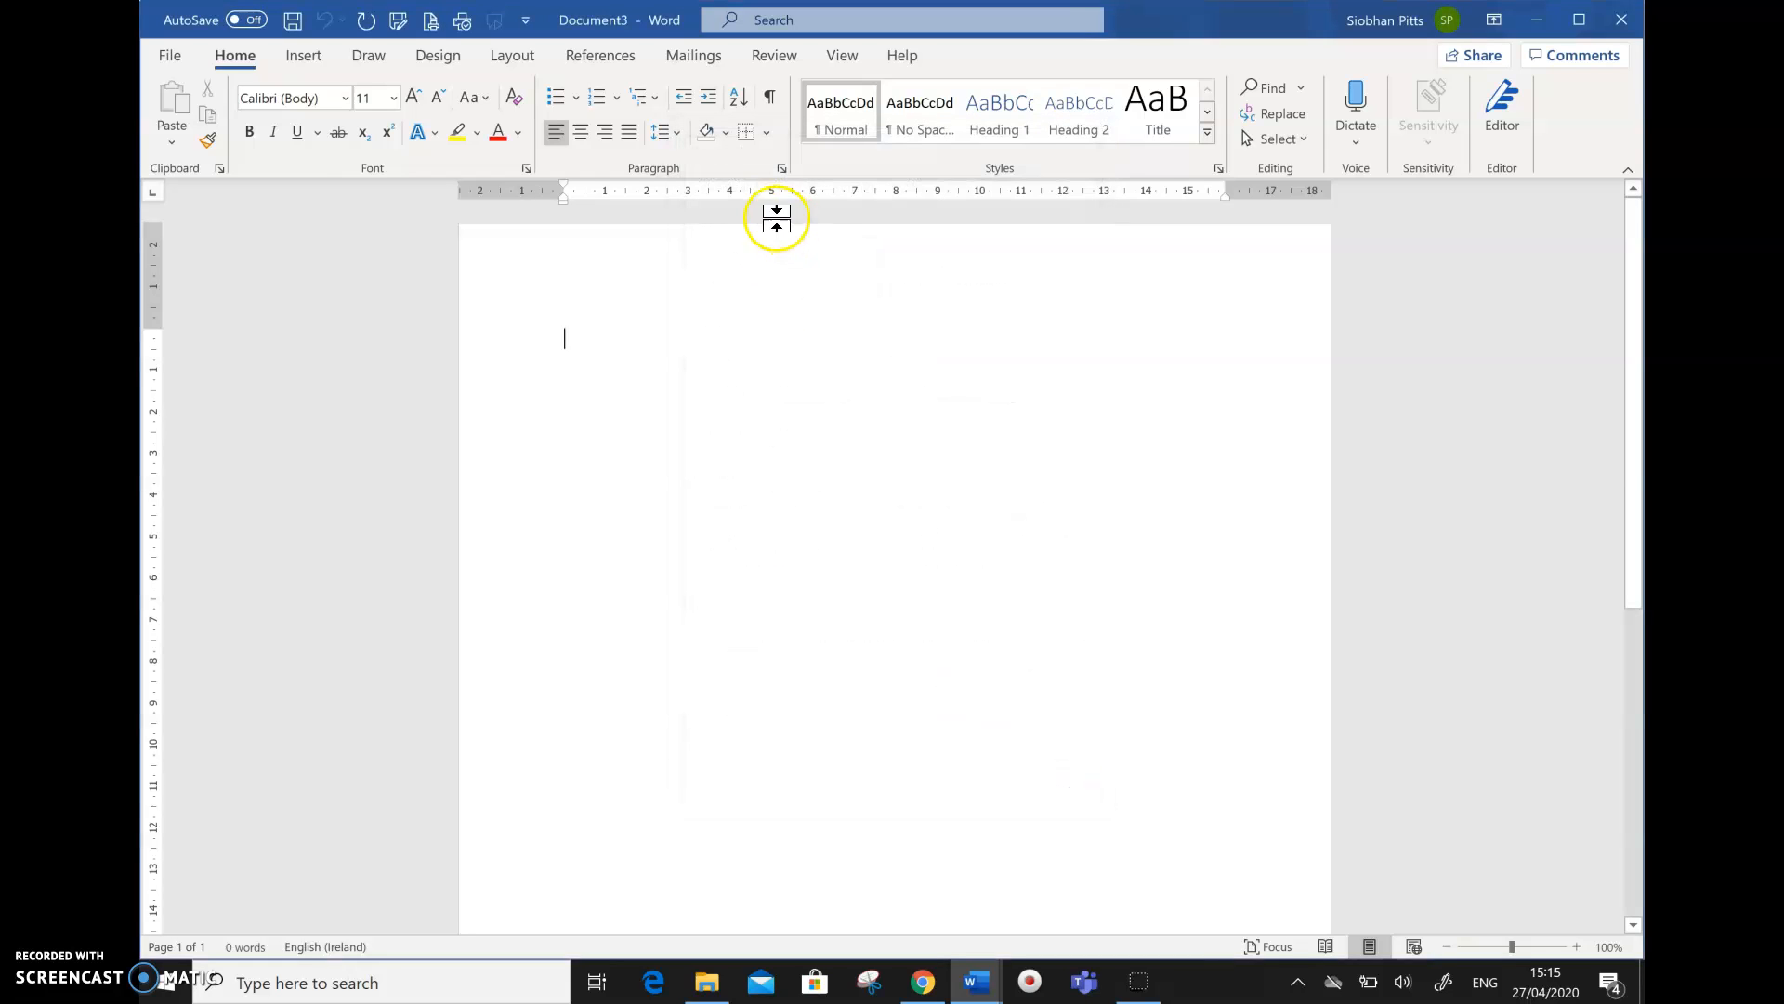
# Set a left-aligned tab stop at 12 cm with no leader in the blank document
pyautogui.click(783, 169)
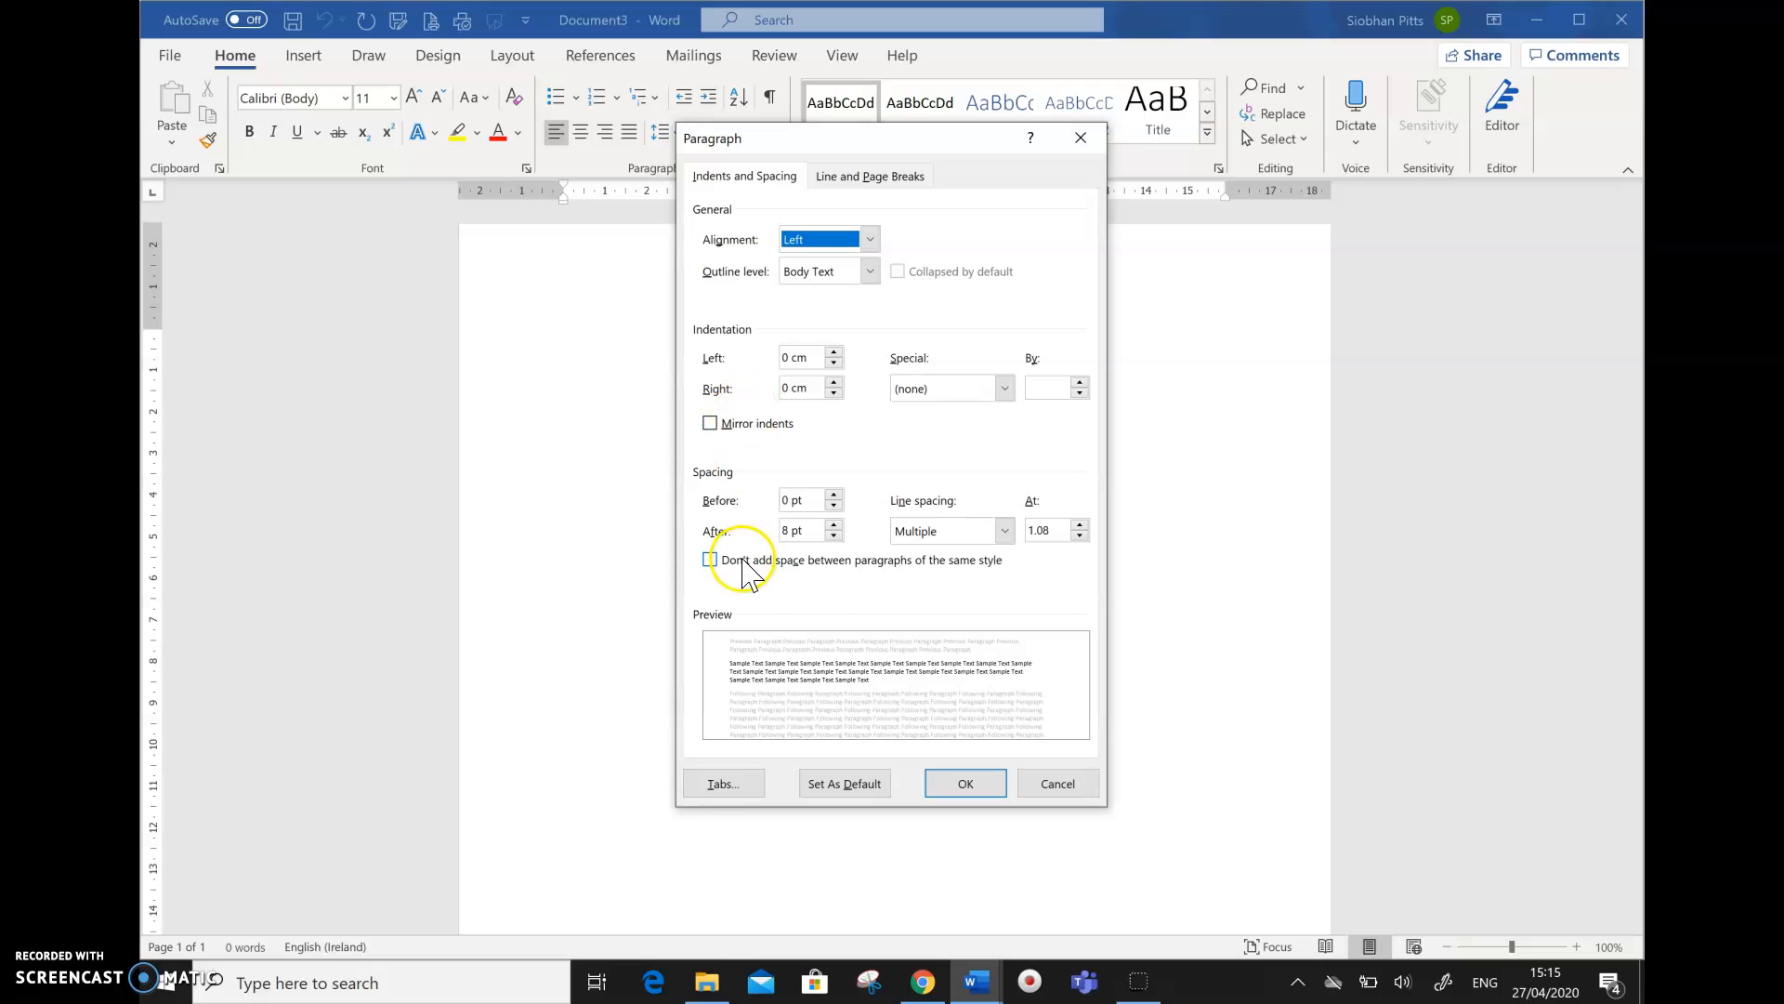
pyautogui.click(723, 785)
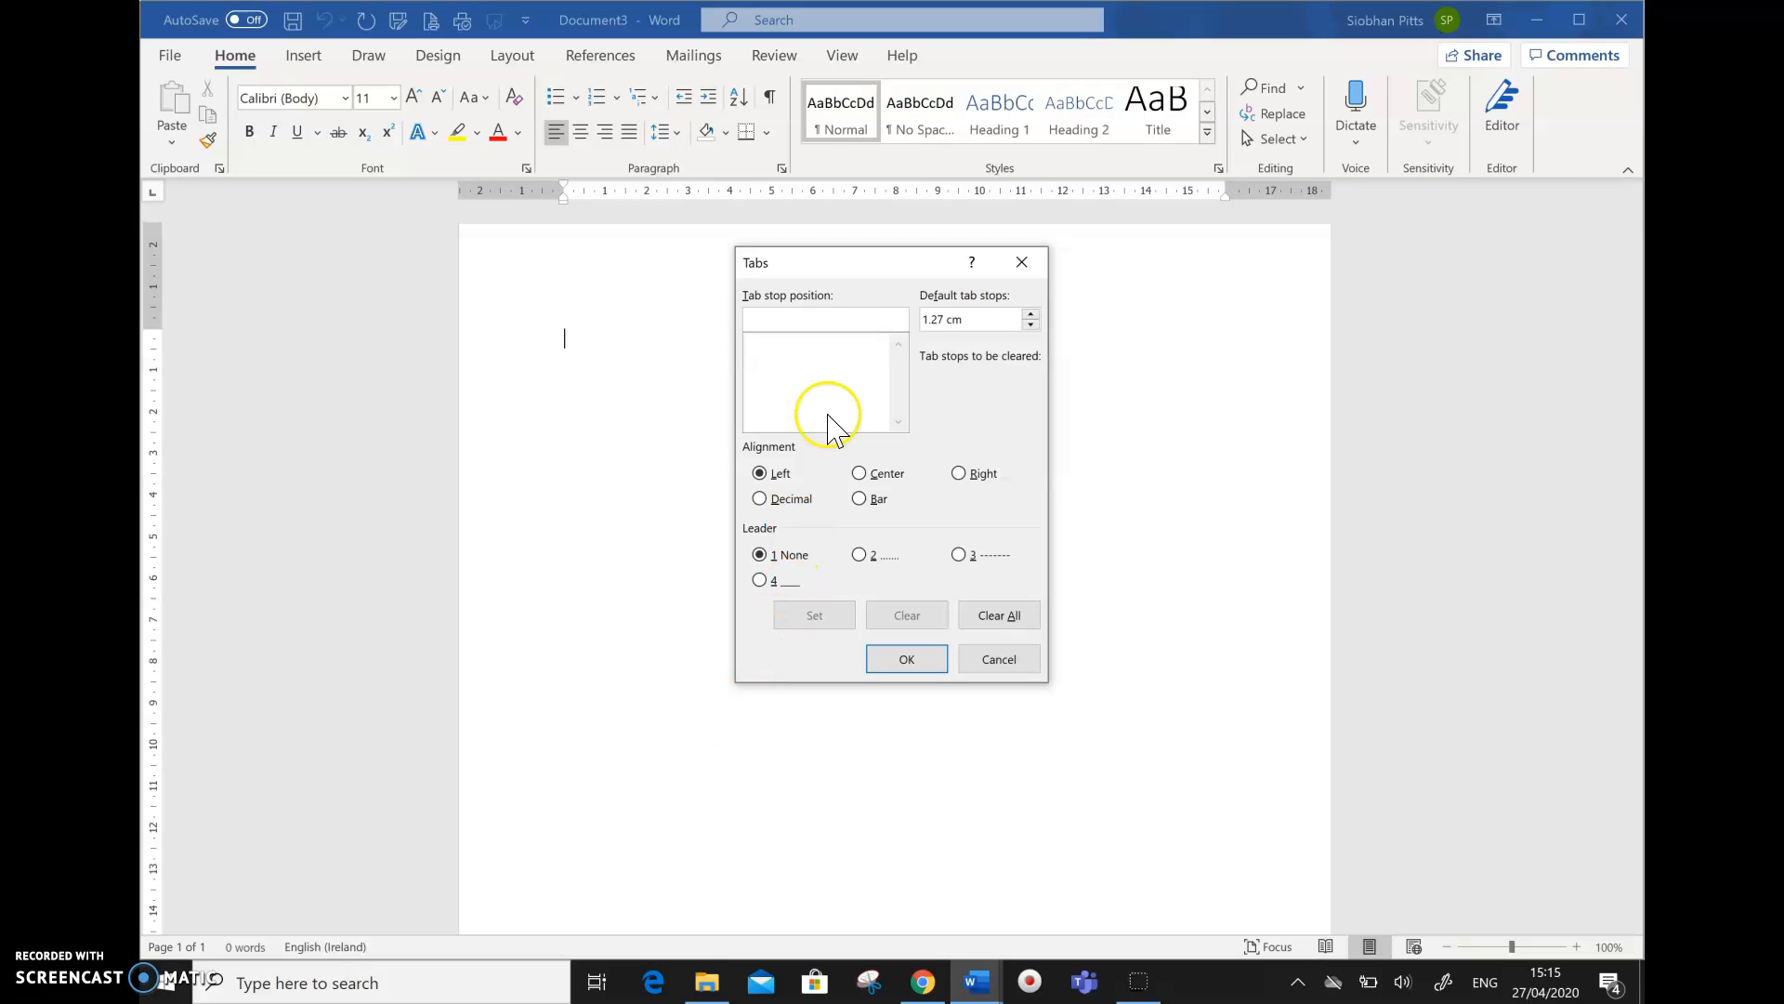
pyautogui.click(809, 317)
pyautogui.write('12')
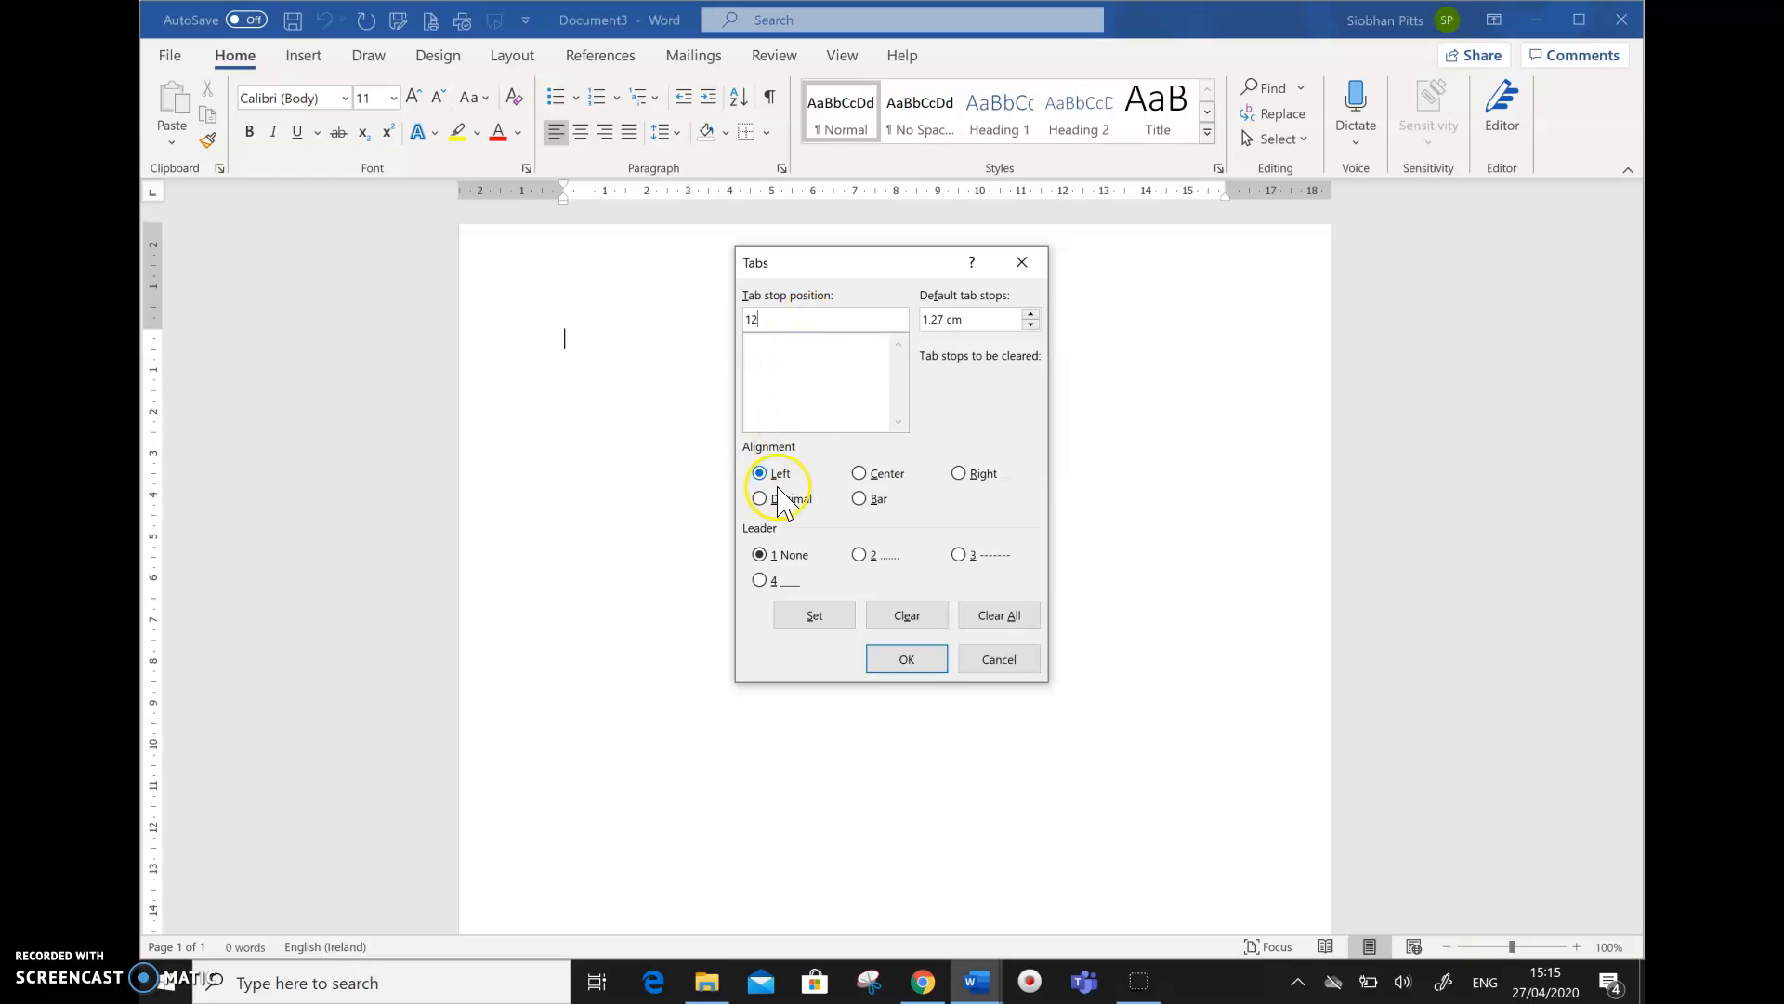
pyautogui.click(805, 618)
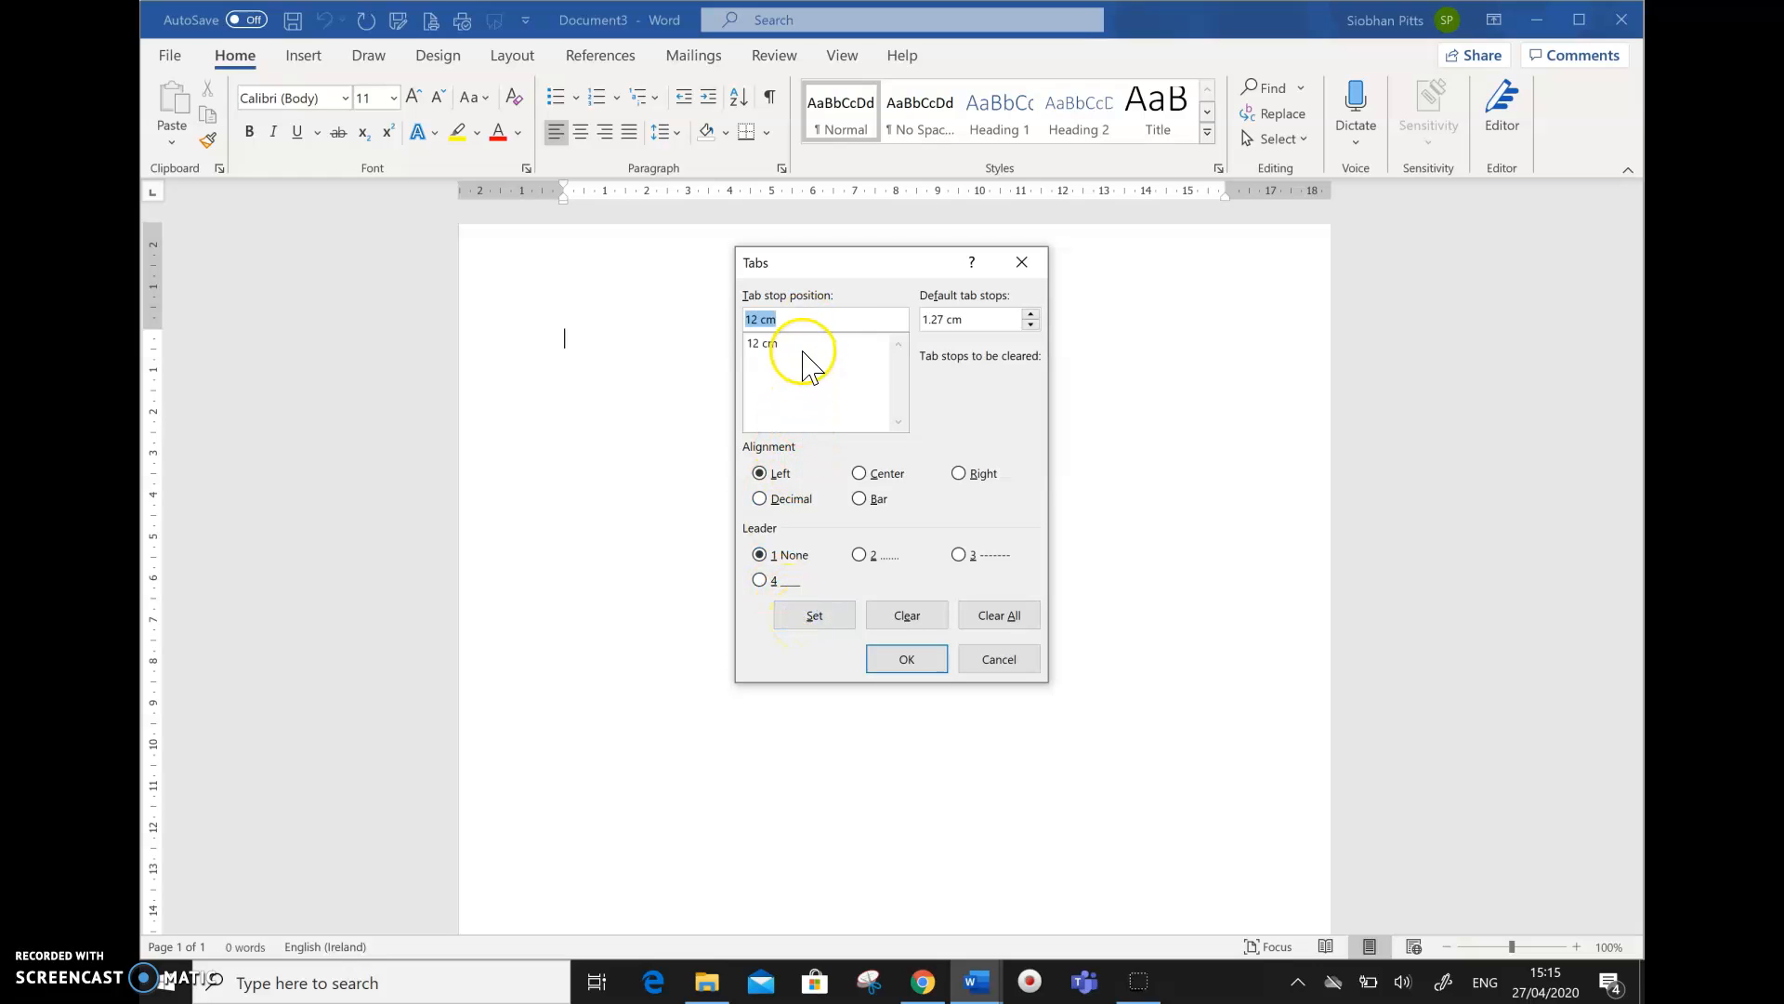
pyautogui.click(901, 658)
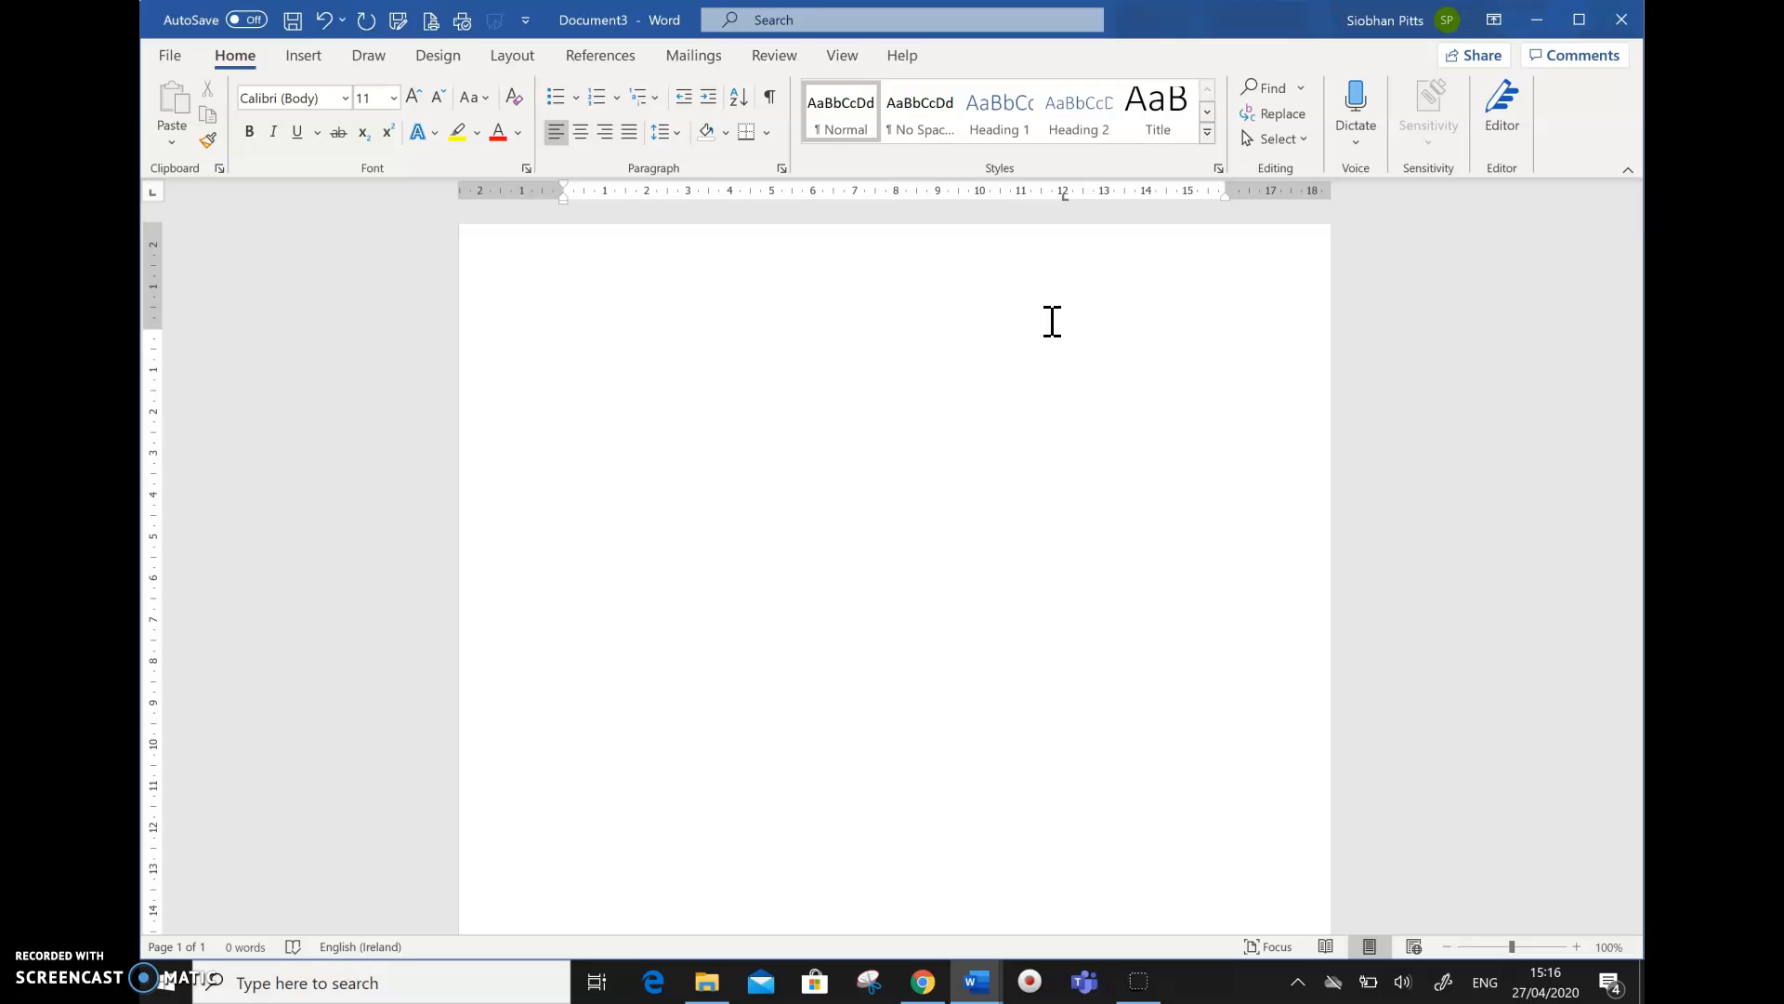
# Enter the sender's three-line address aligned at the 12 cm tab stop, and the salutation "Dear Sir," at the margin below it
pyautogui.press('Tab')
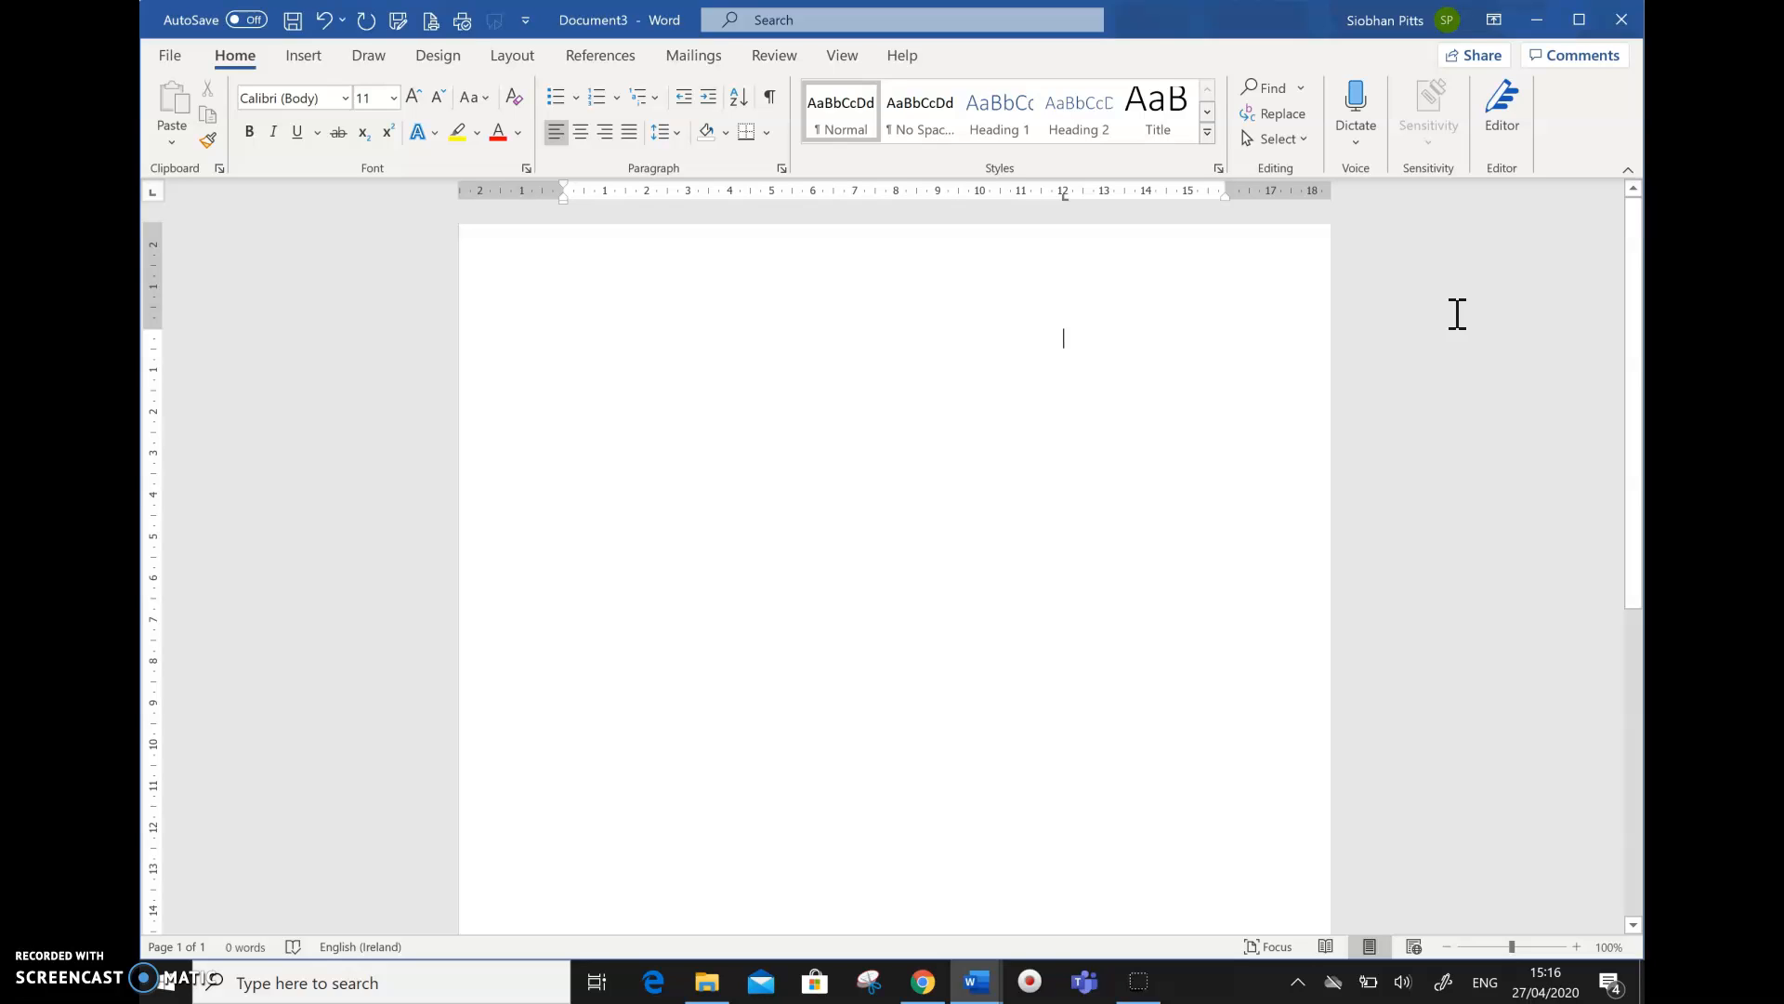
pyautogui.write('1 Cha')
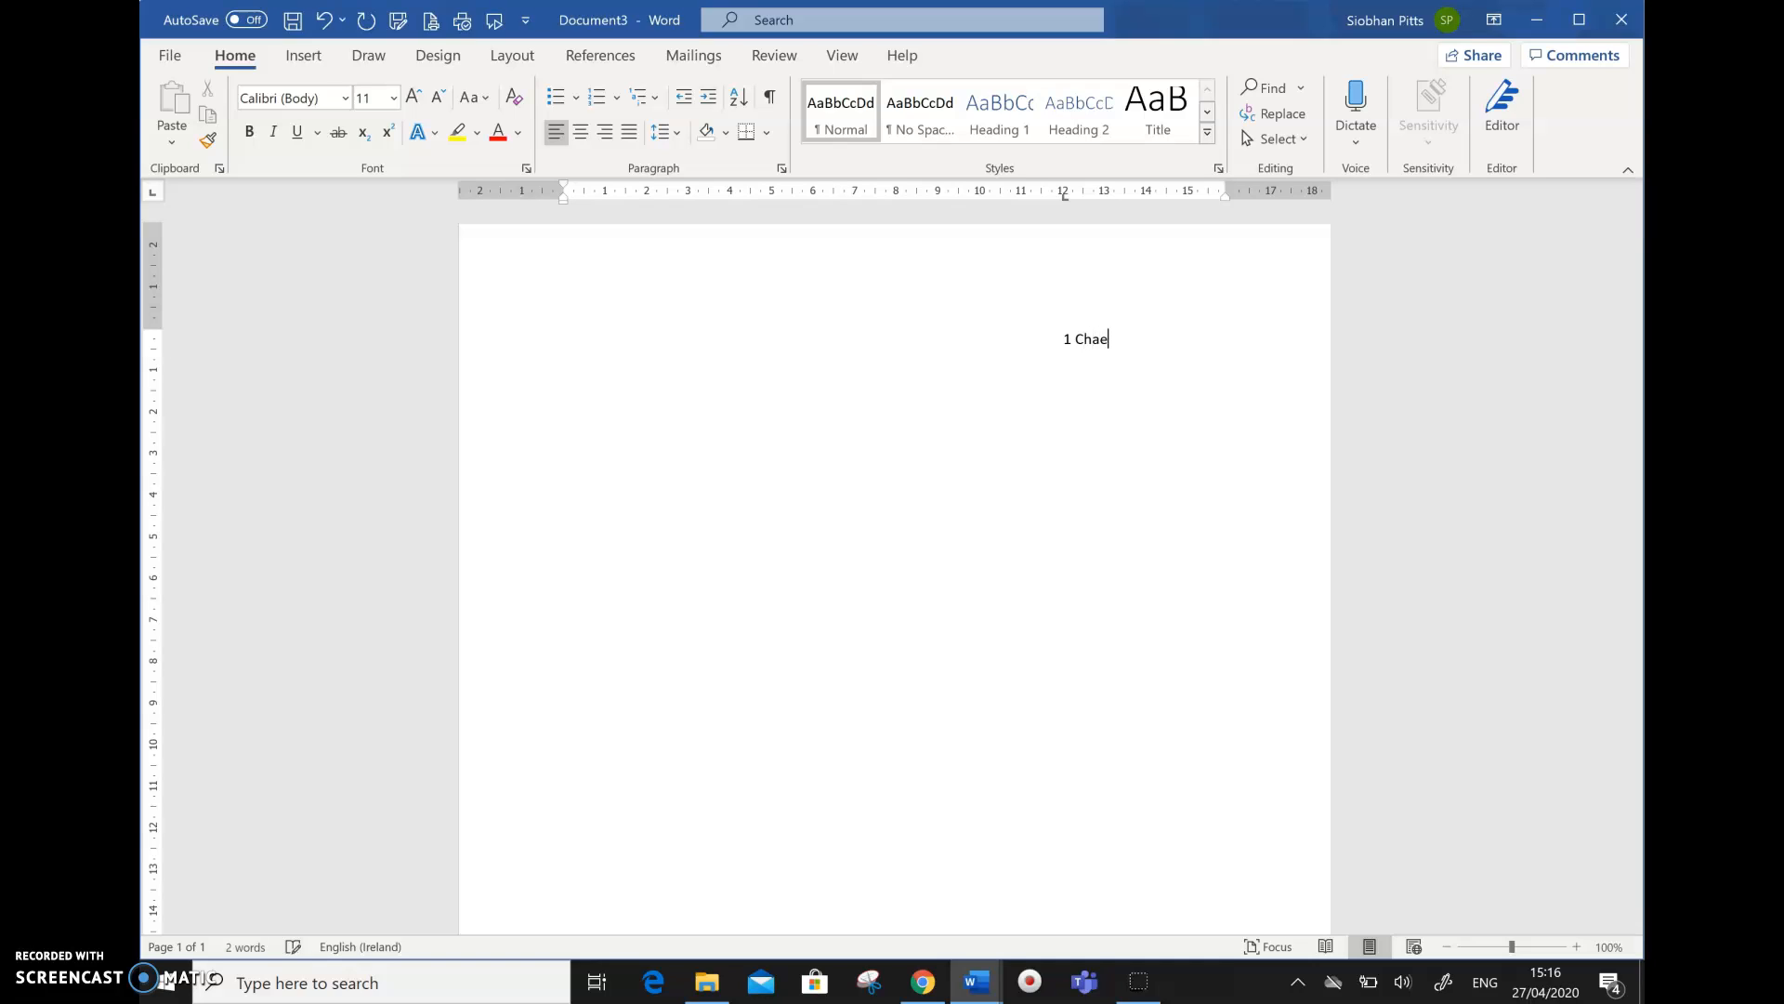
pyautogui.write('pel Street')
pyautogui.press('Return')
pyautogui.press('Tab')
pyautogui.write('Dundalk')
pyautogui.press('Return')
pyautogui.write('Co. Louth')
pyautogui.press('Return')
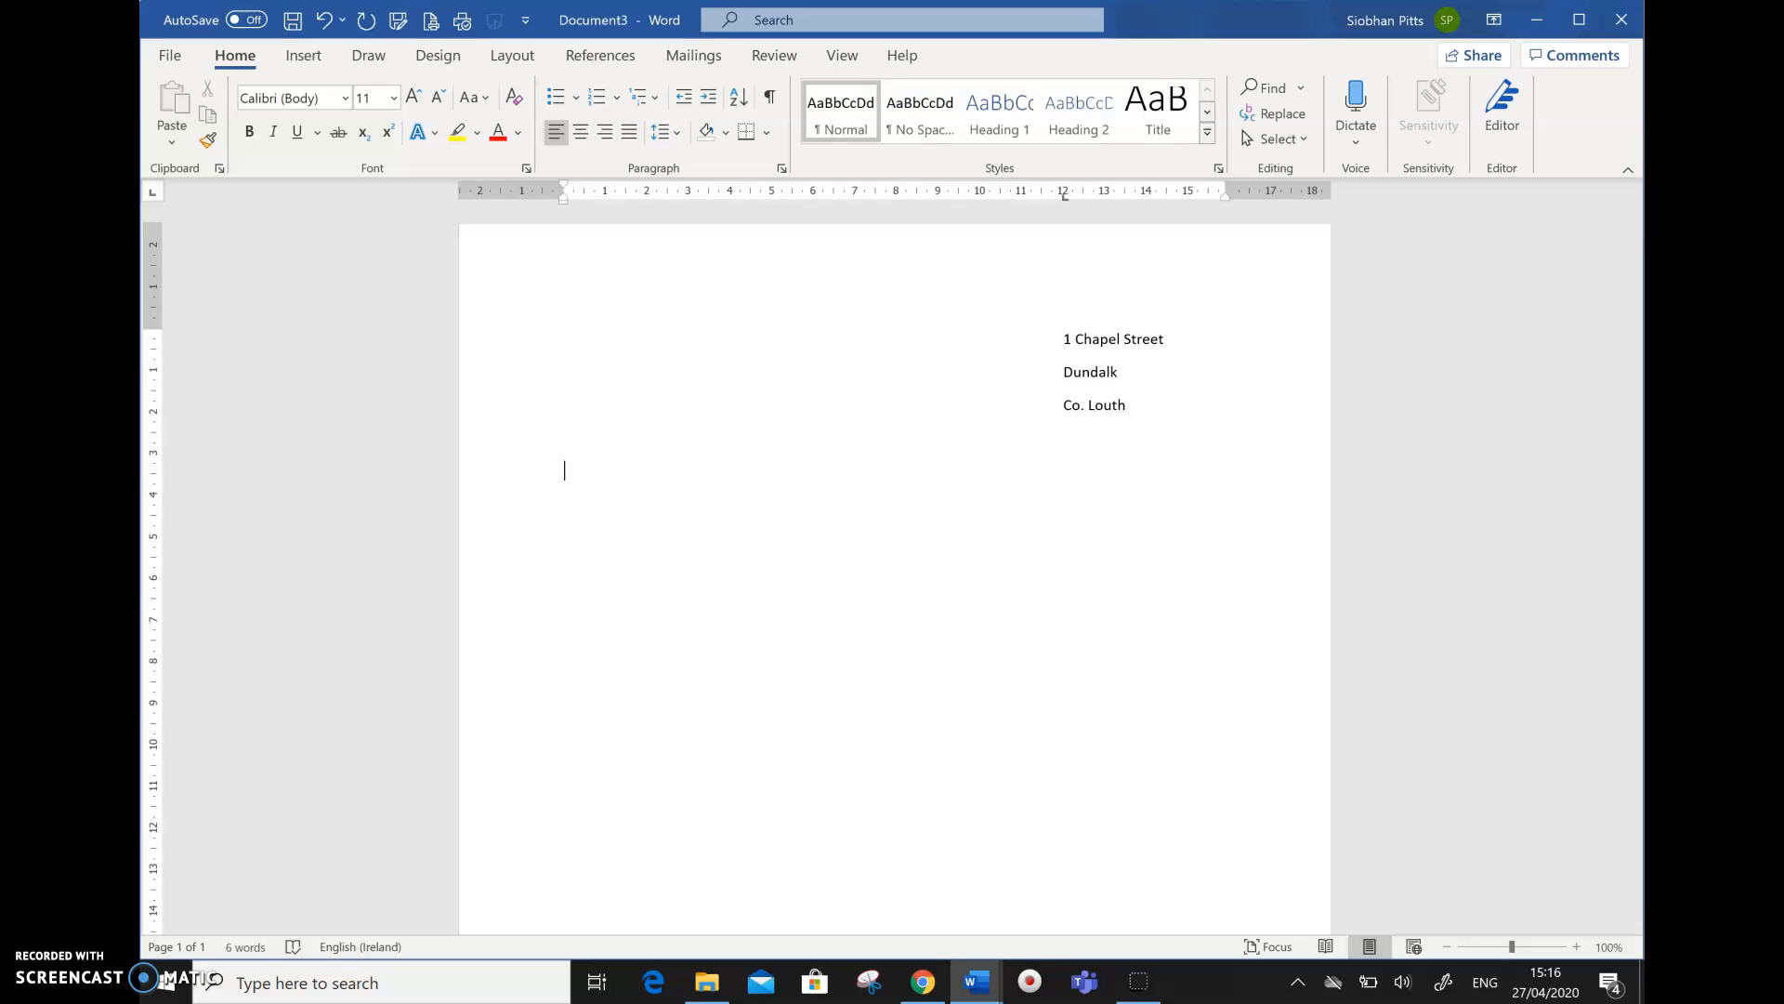
pyautogui.write('Dear Sir,')
pyautogui.press('Return')
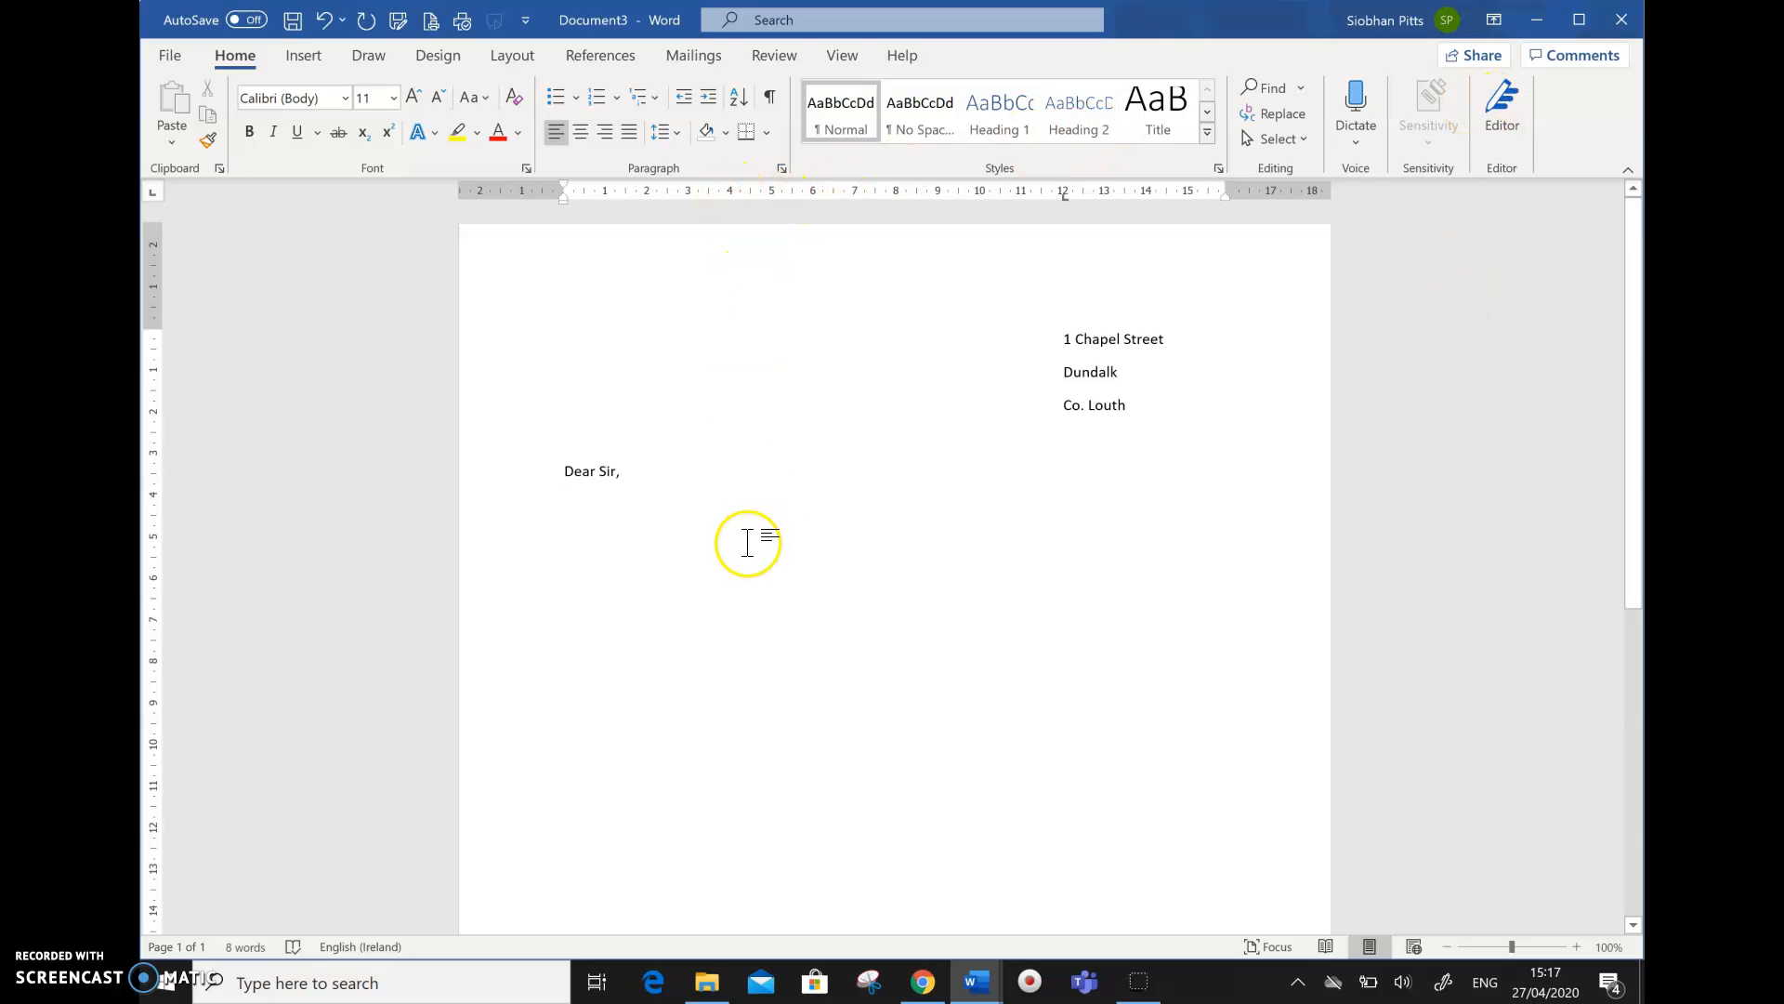
# Add a left-aligned tab stop at 4 cm for the line below the salutation
pyautogui.click(781, 170)
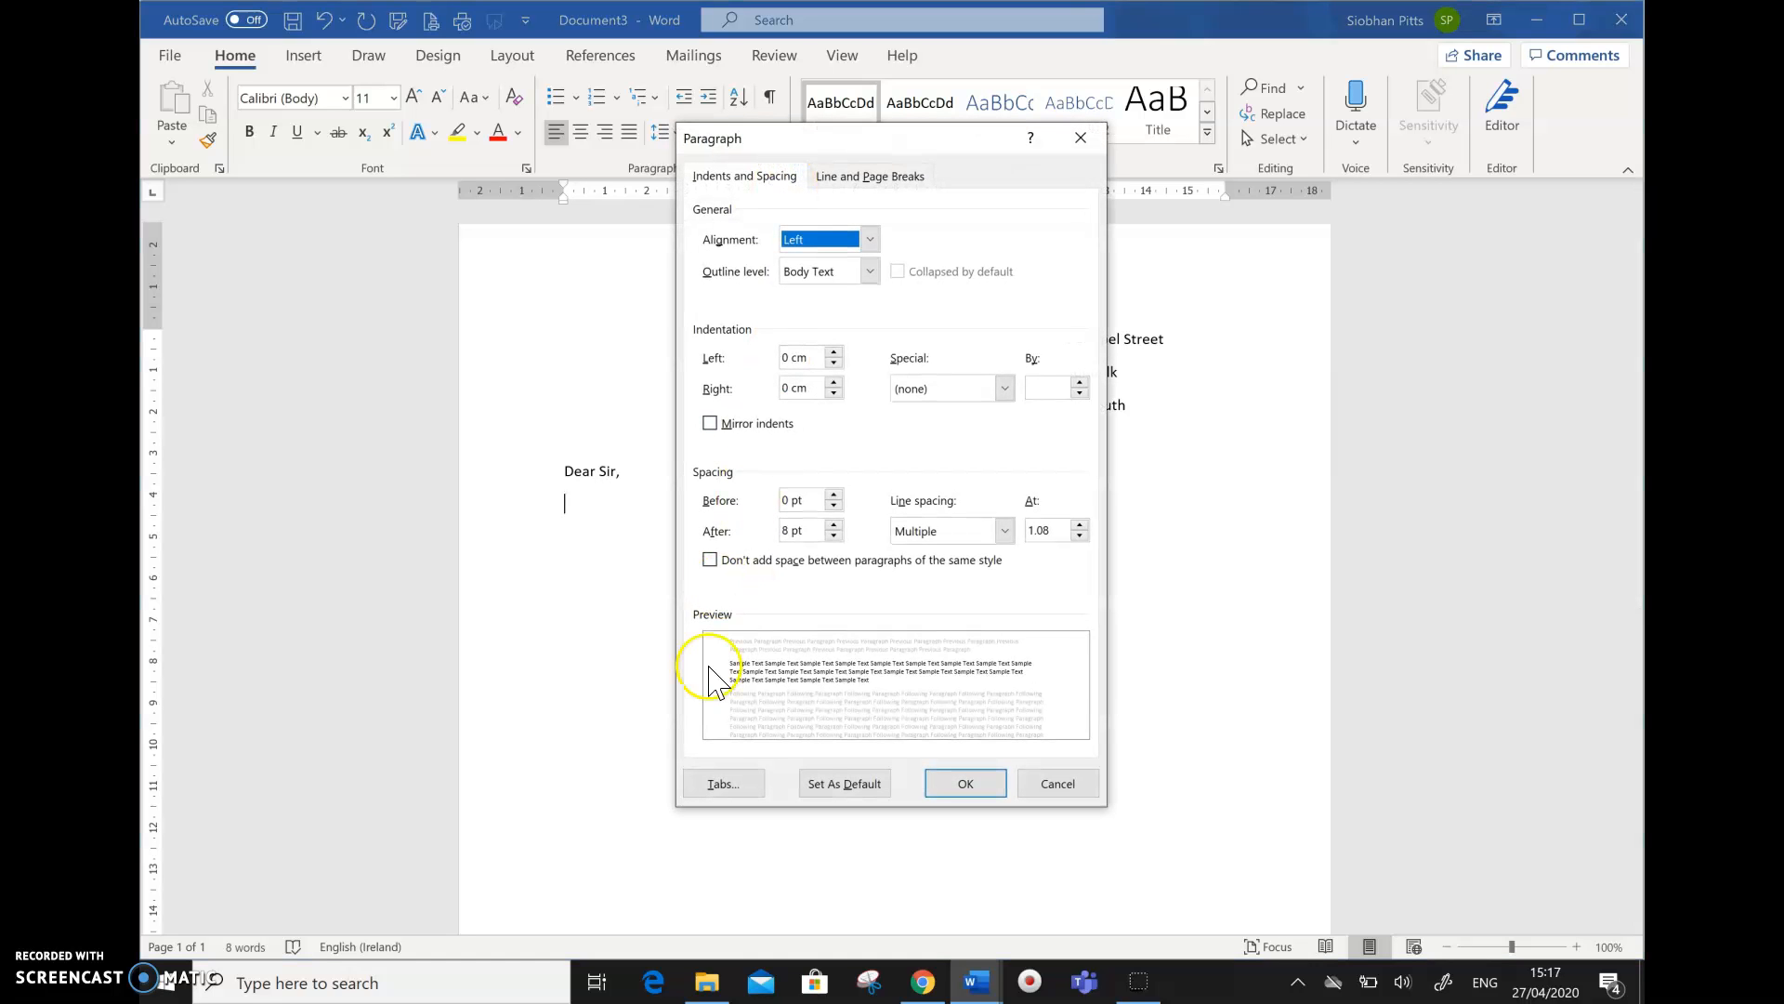
pyautogui.click(731, 782)
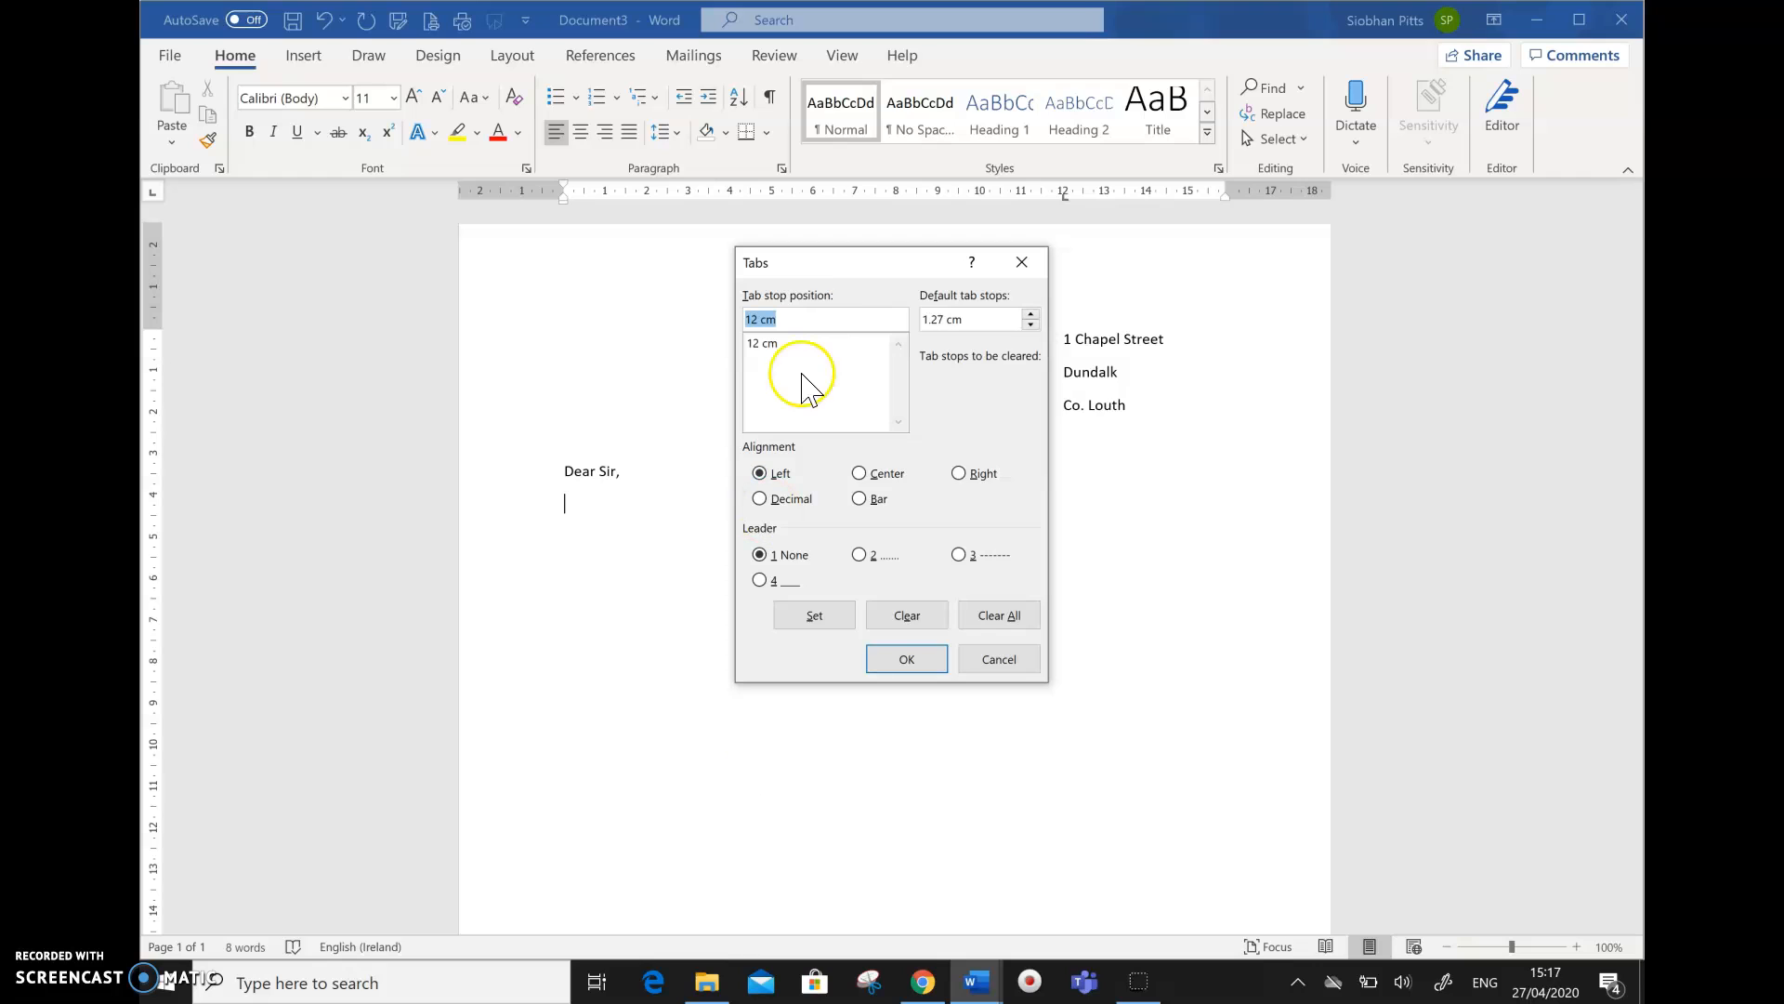
pyautogui.write('4')
pyautogui.click(807, 622)
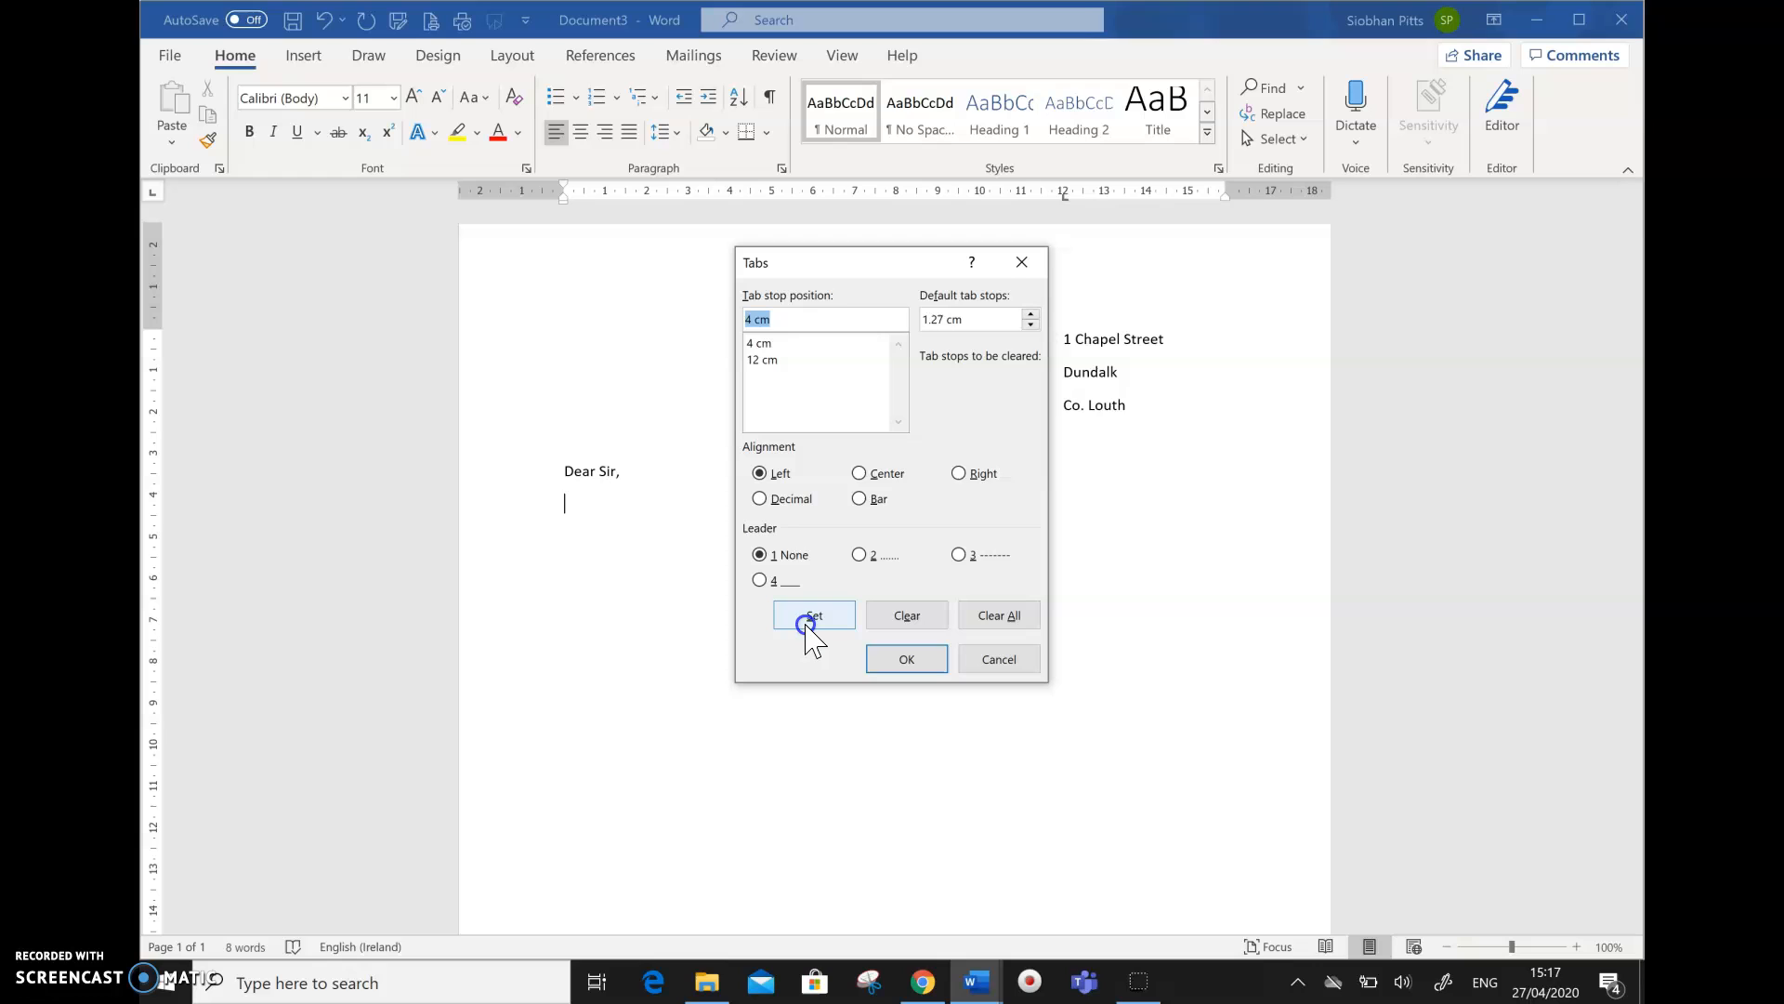
pyautogui.click(907, 661)
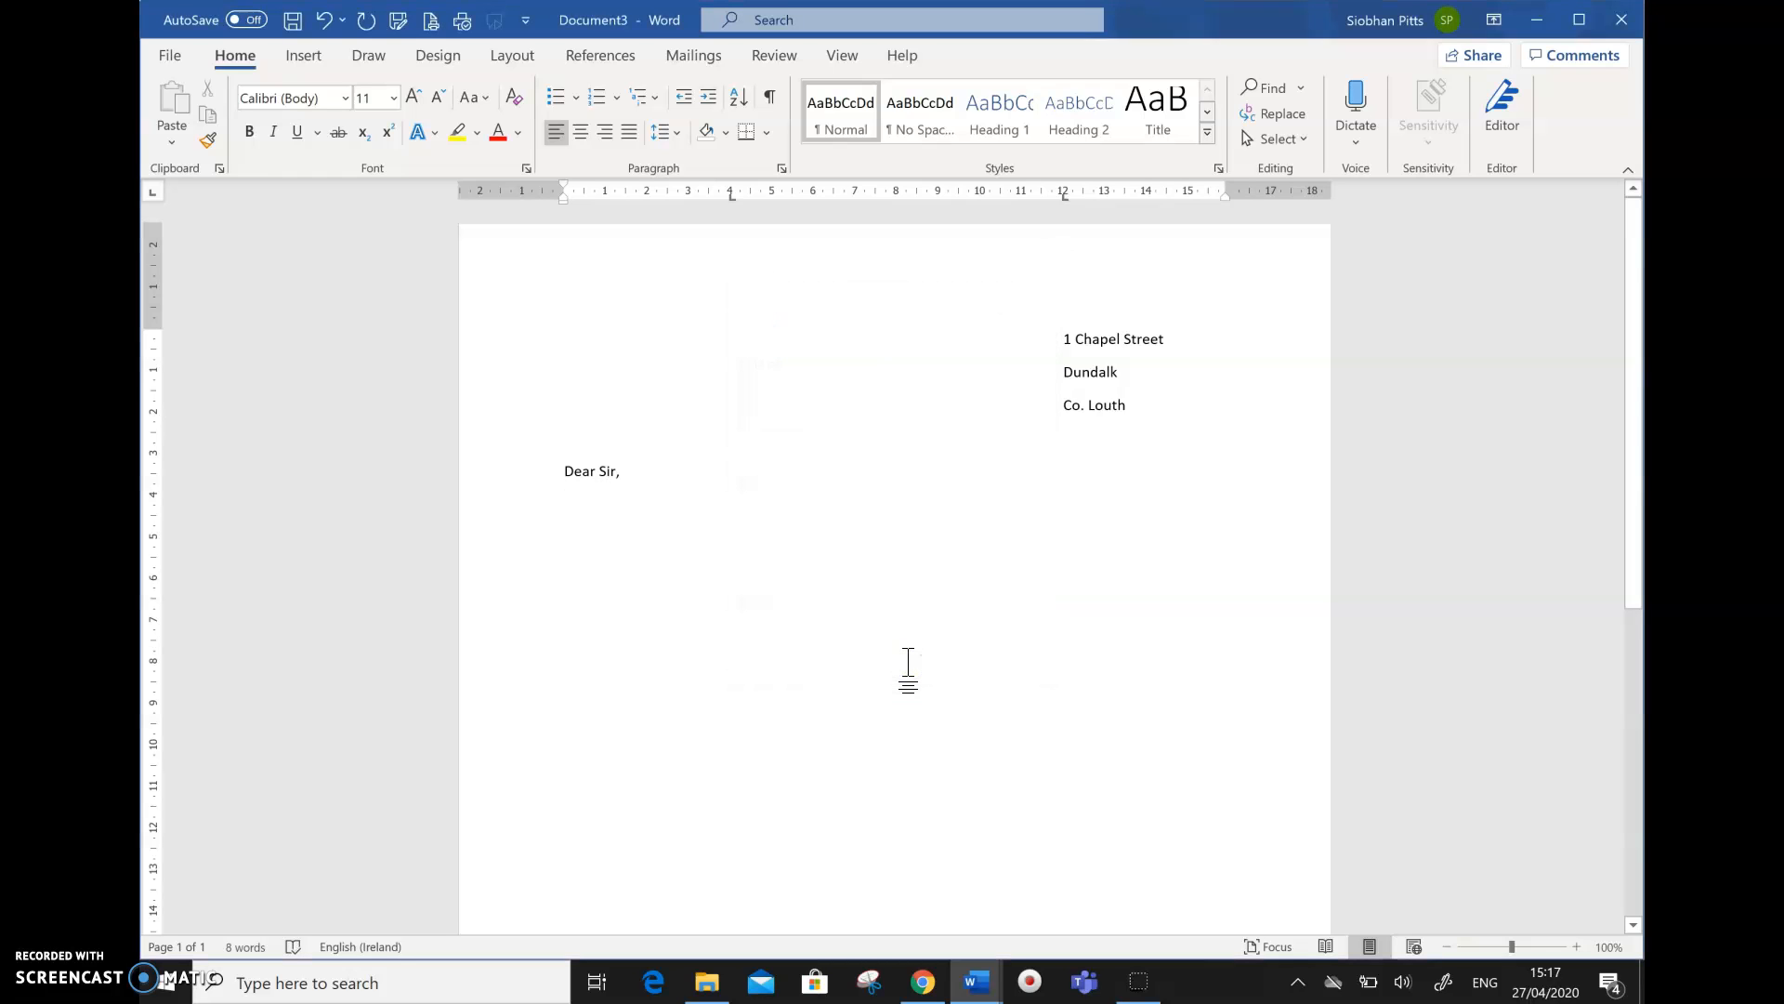
# Write "I am writing to you to......." at the 4 cm tab stop and move to a new line below
pyautogui.press('Tab')
pyautogui.write('I am w')
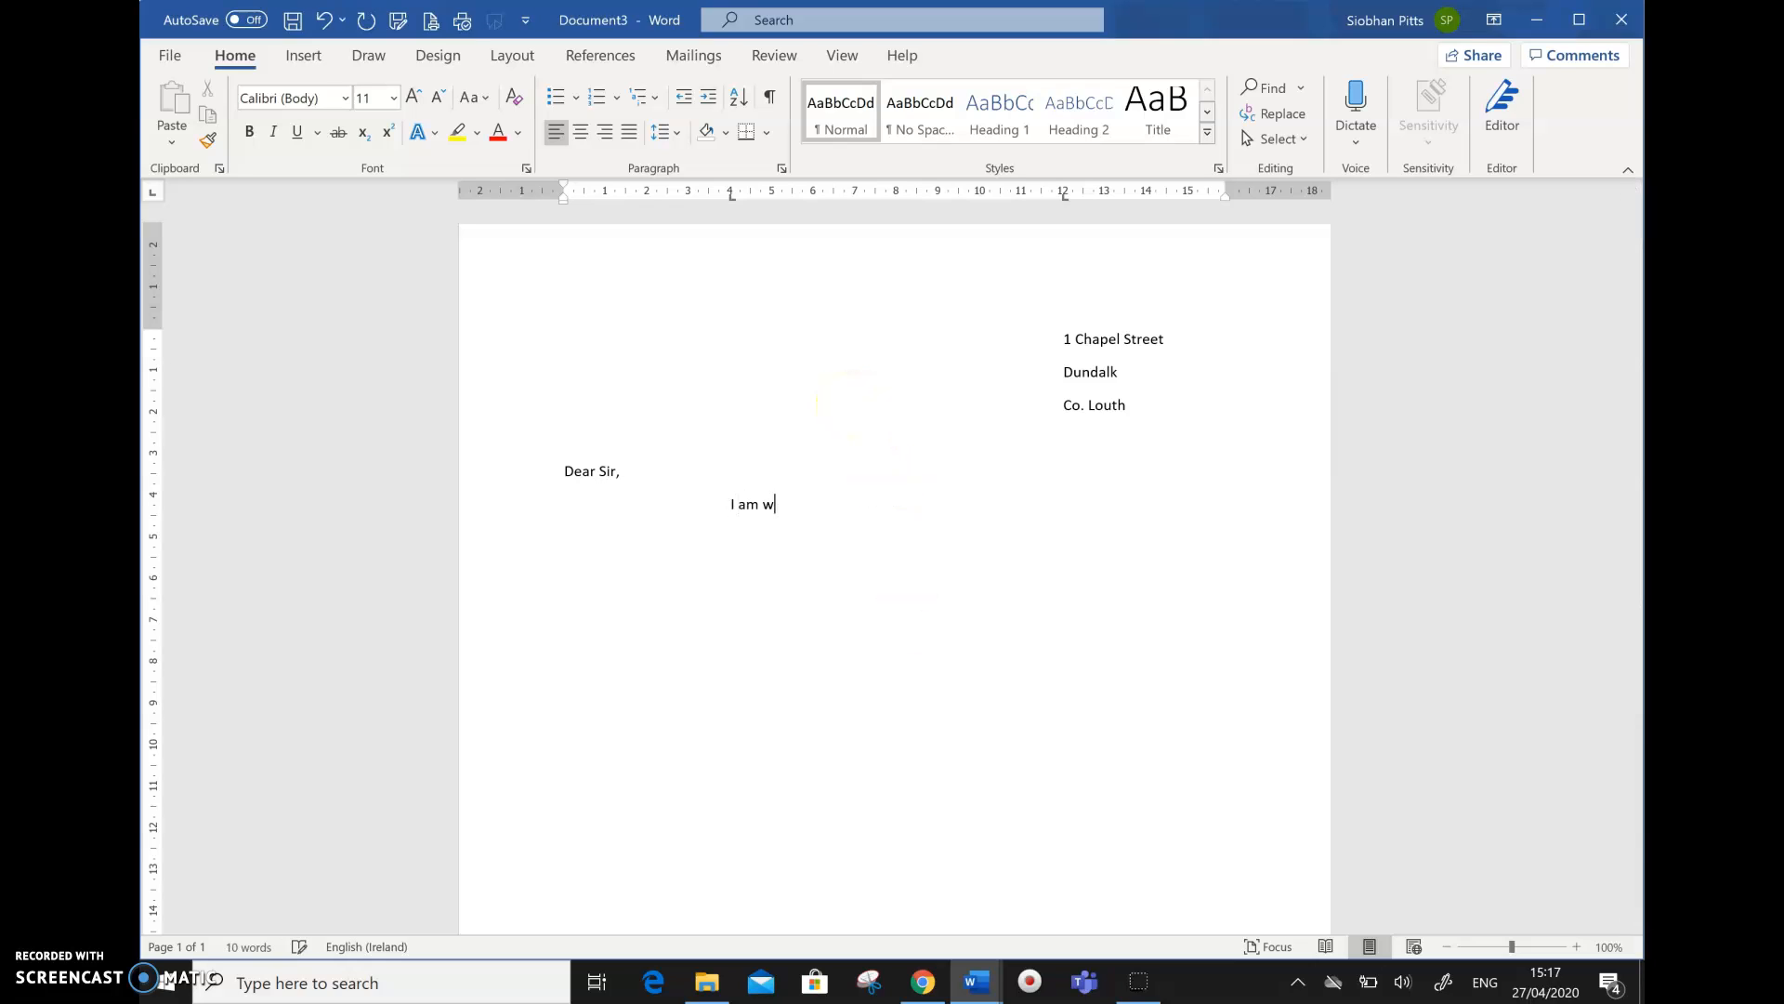
pyautogui.write('riting to you to.......')
pyautogui.press('Return')
# Clear all tab stops from the empty line below the letter's body text
pyautogui.click(782, 169)
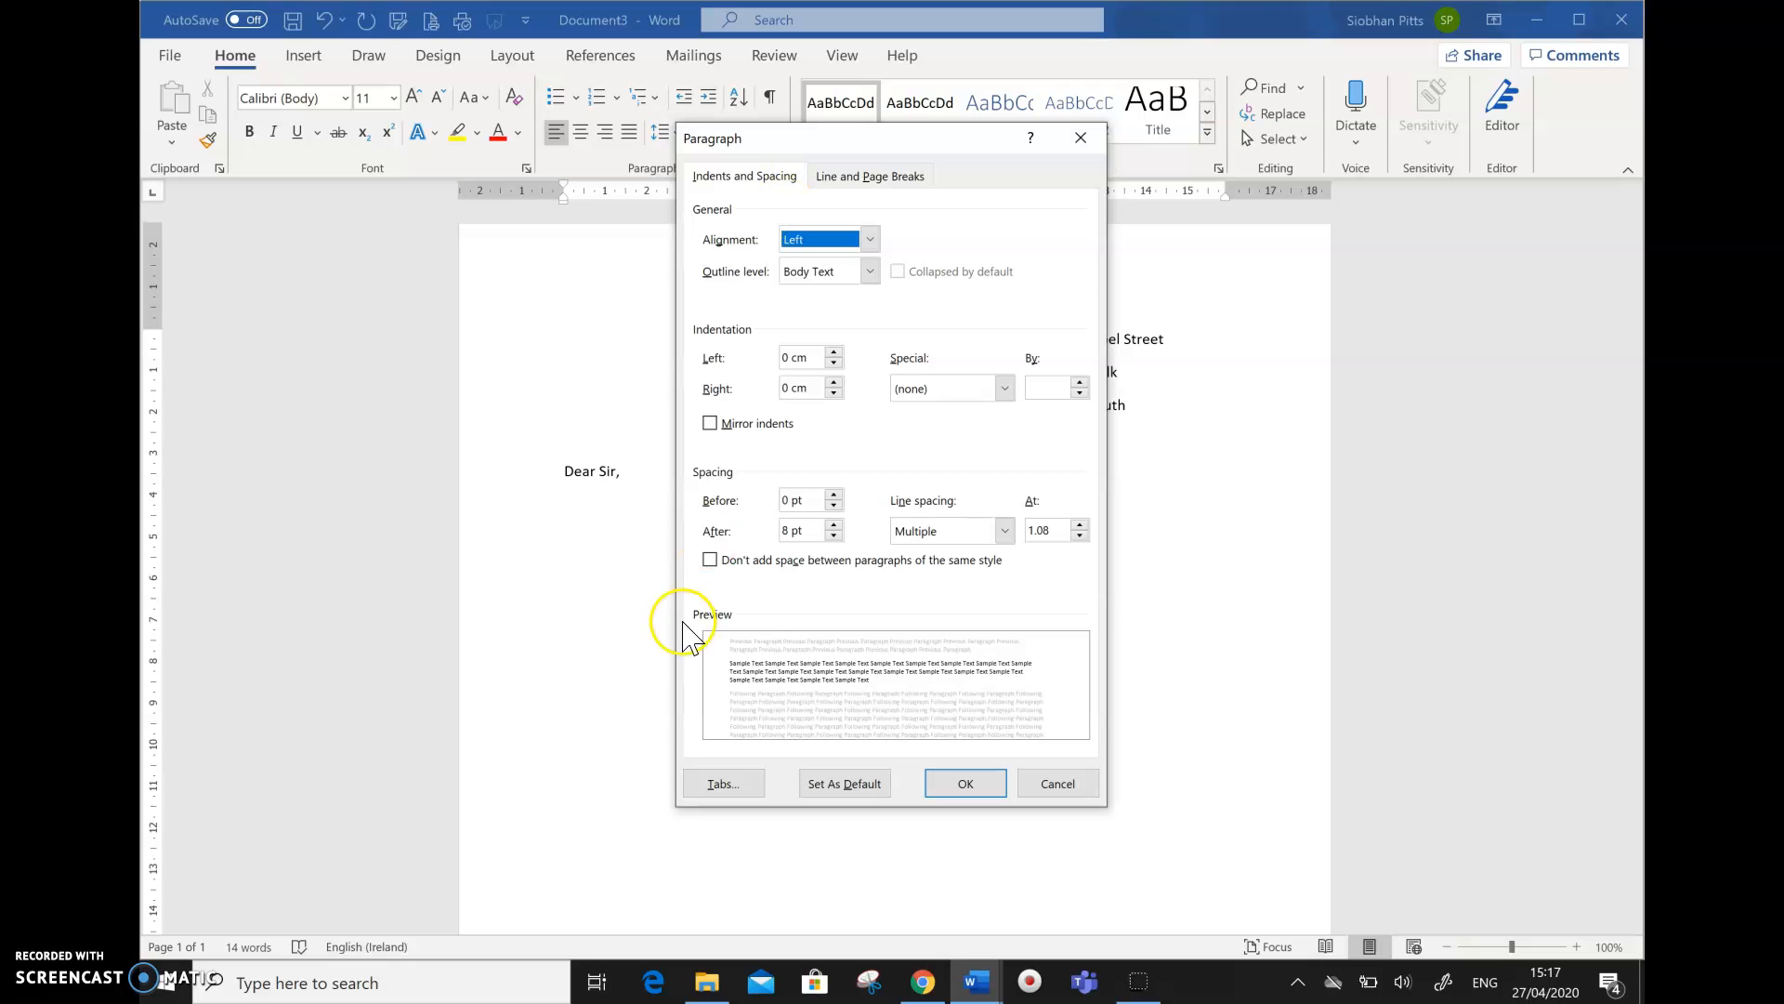
pyautogui.click(724, 785)
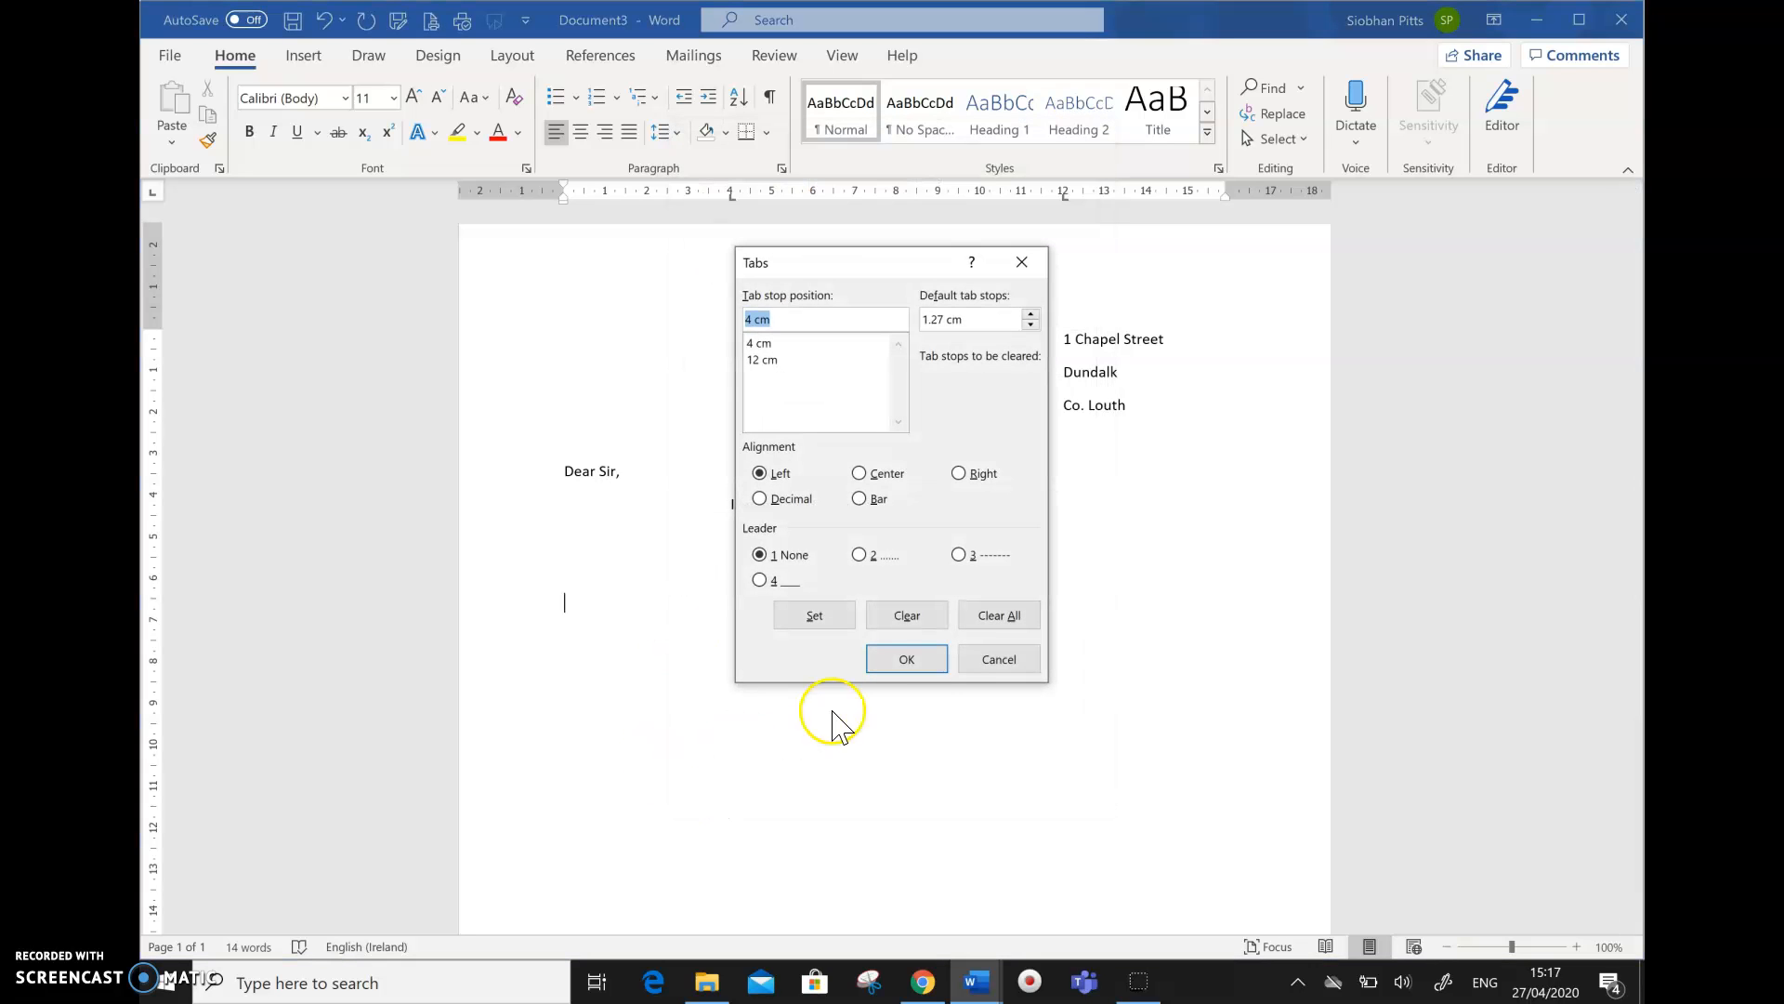
pyautogui.click(1015, 618)
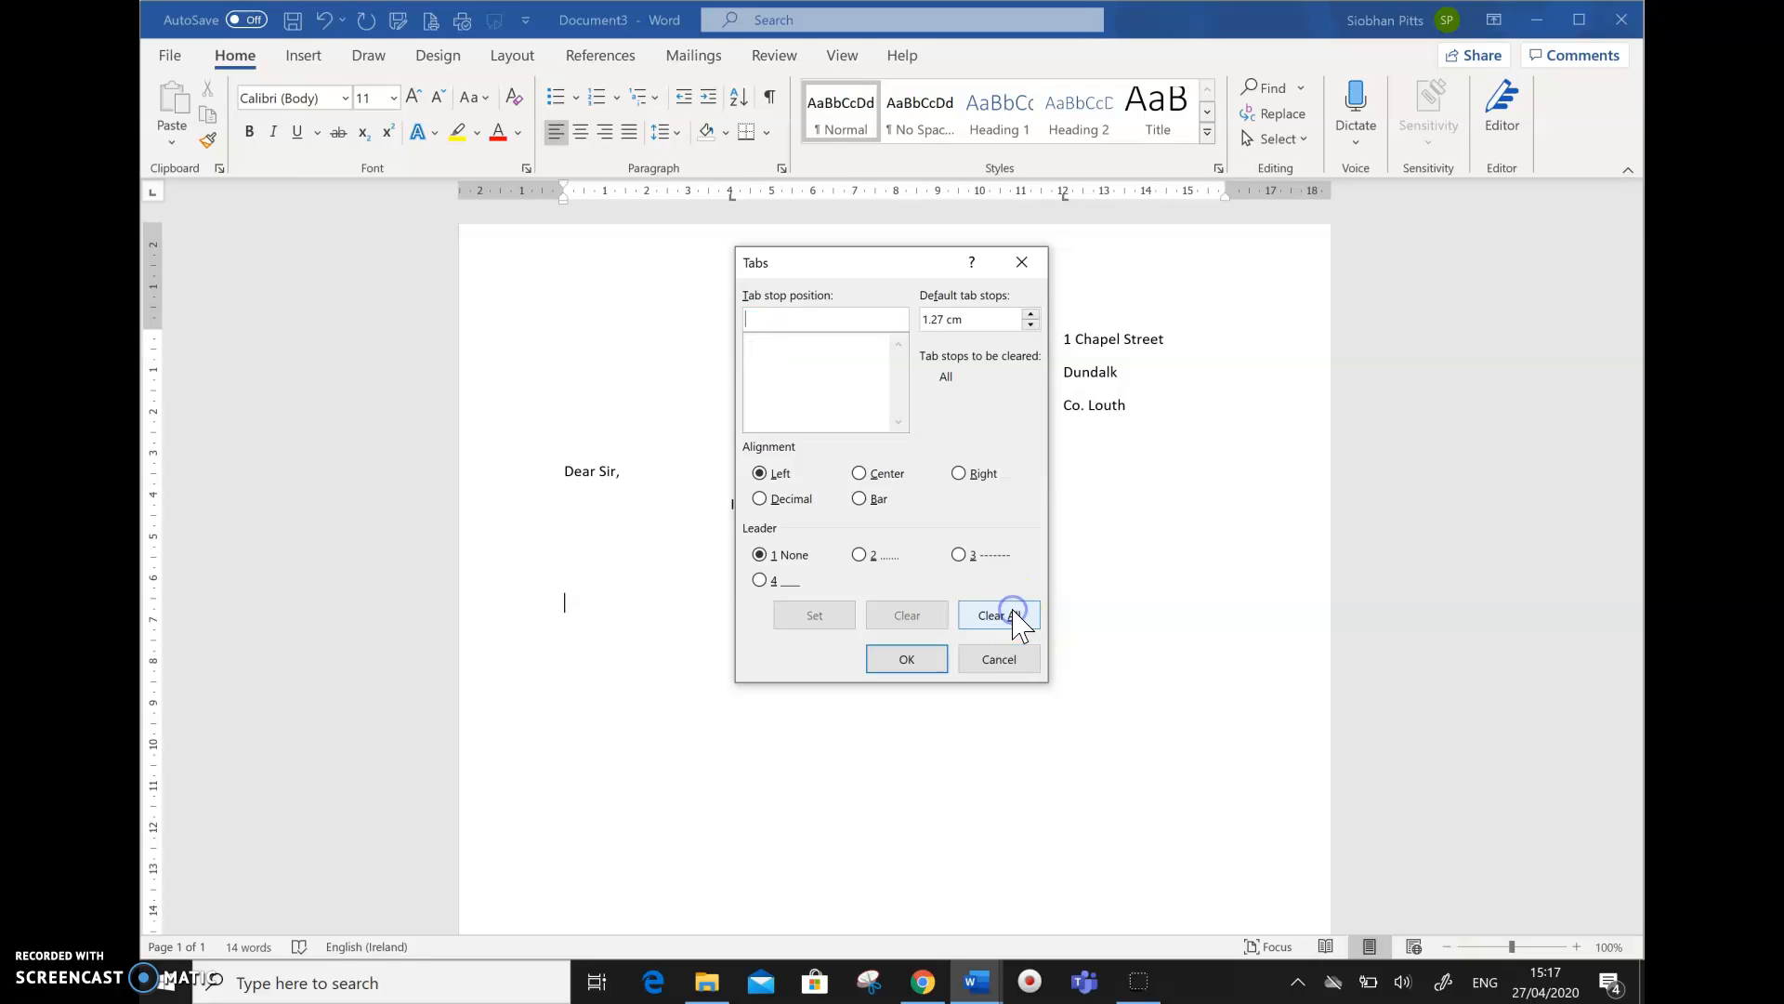
pyautogui.click(929, 661)
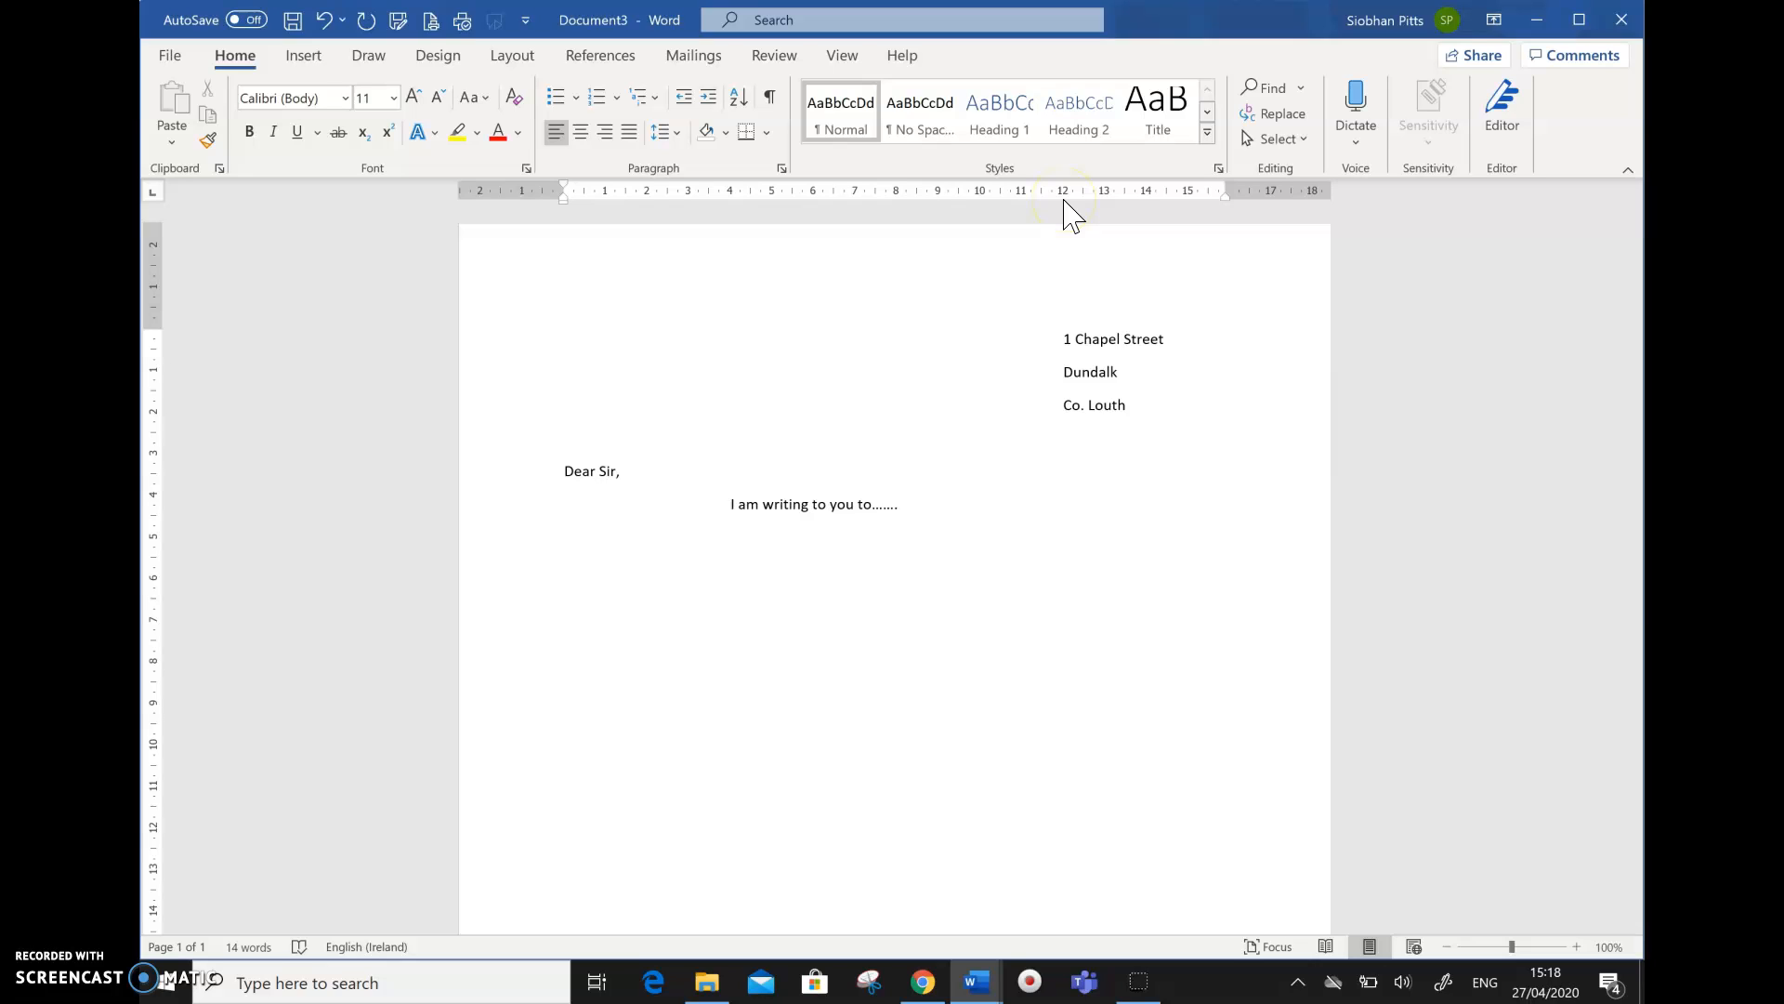
# Start another blank line and place left tab stops at 2 cm and 4 cm on its horizontal ruler
pyautogui.press('Return')
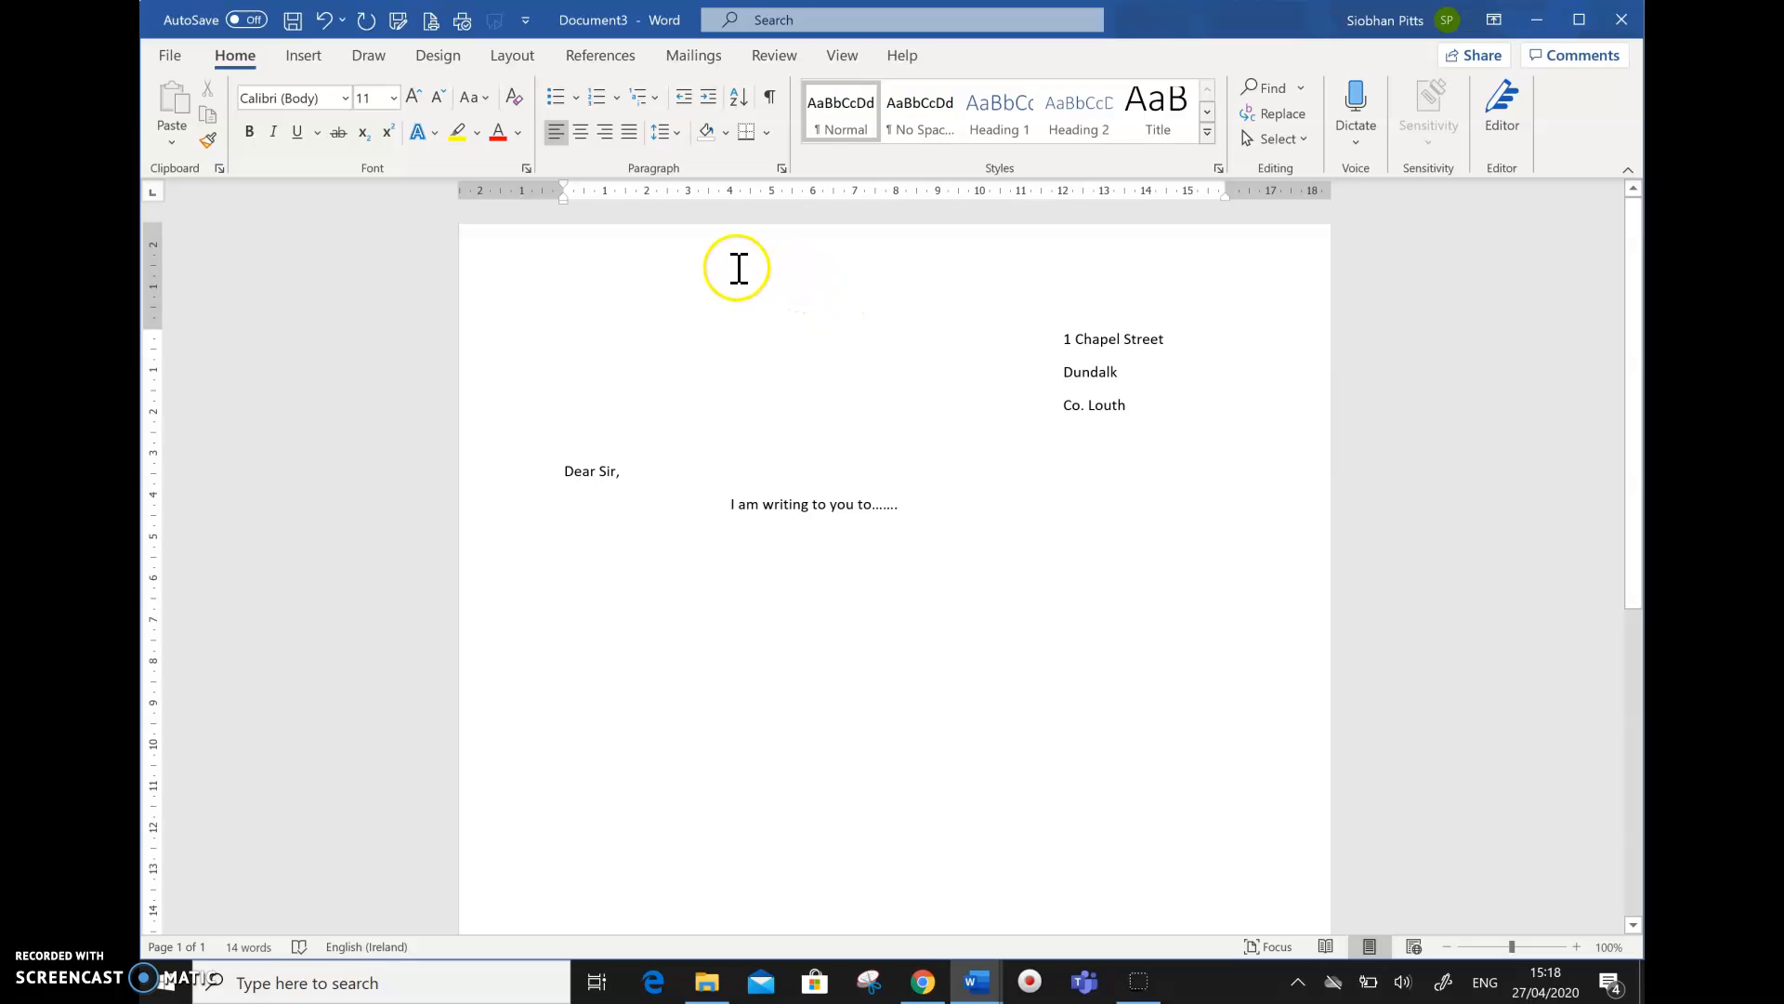
pyautogui.click(649, 194)
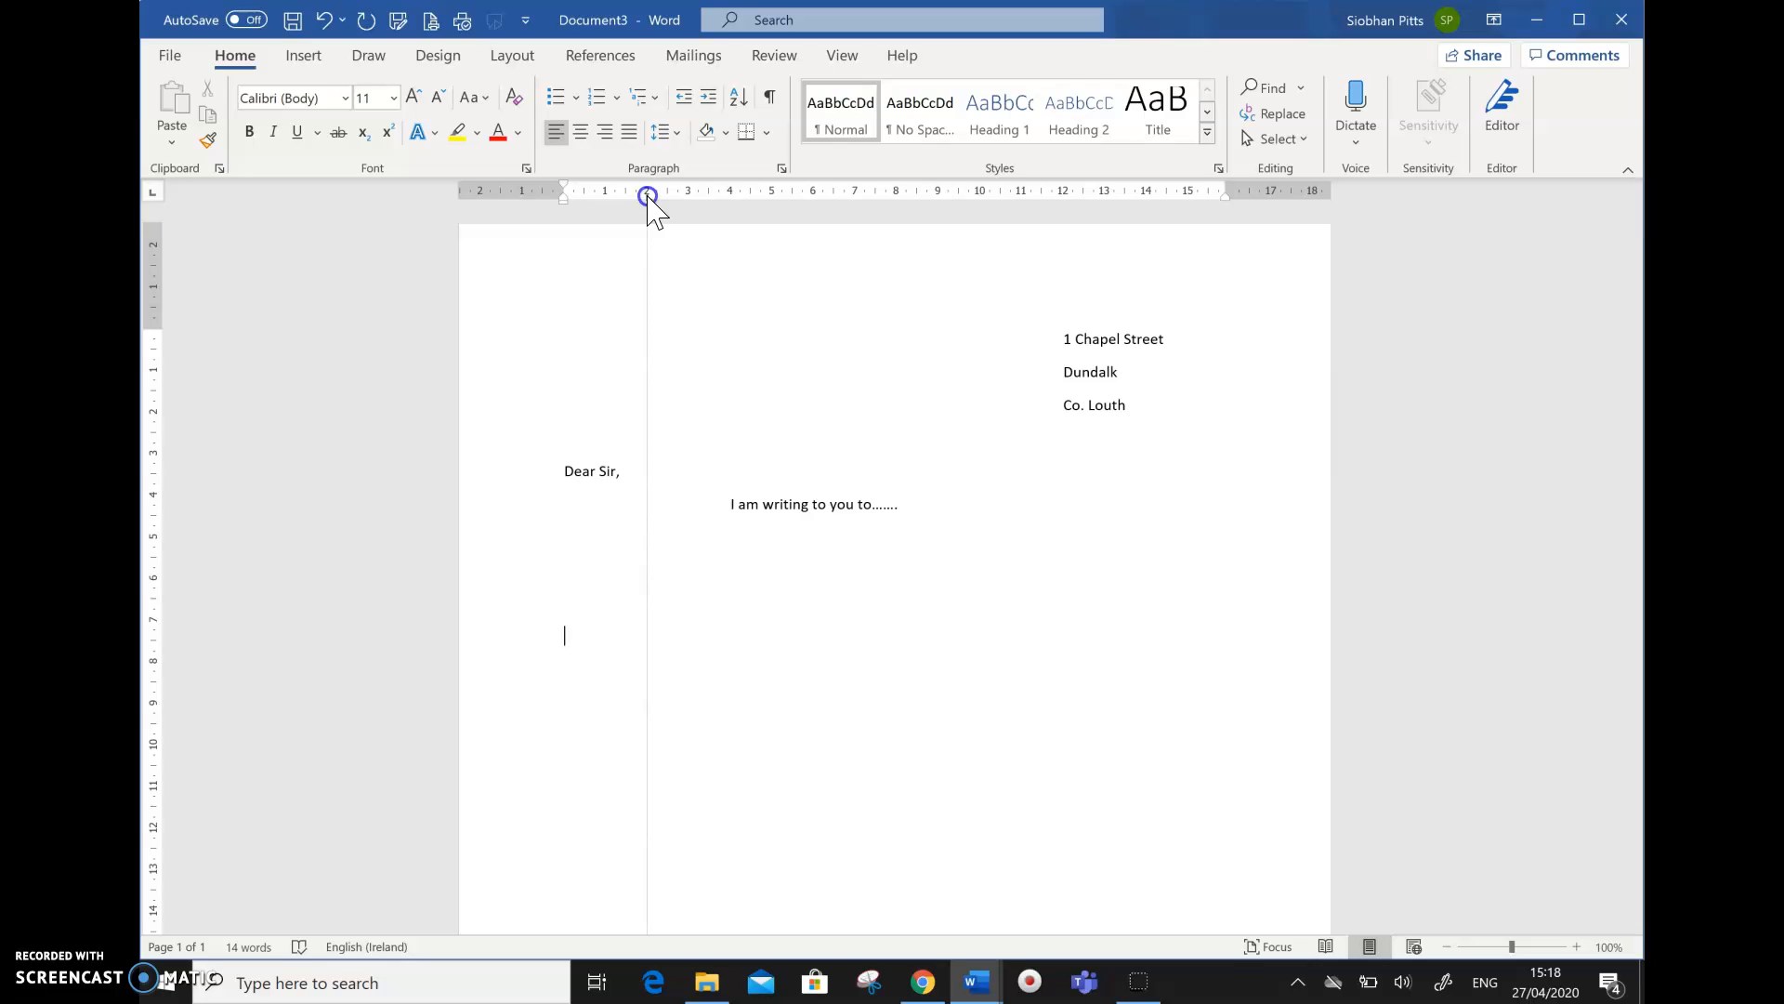
pyautogui.click(732, 192)
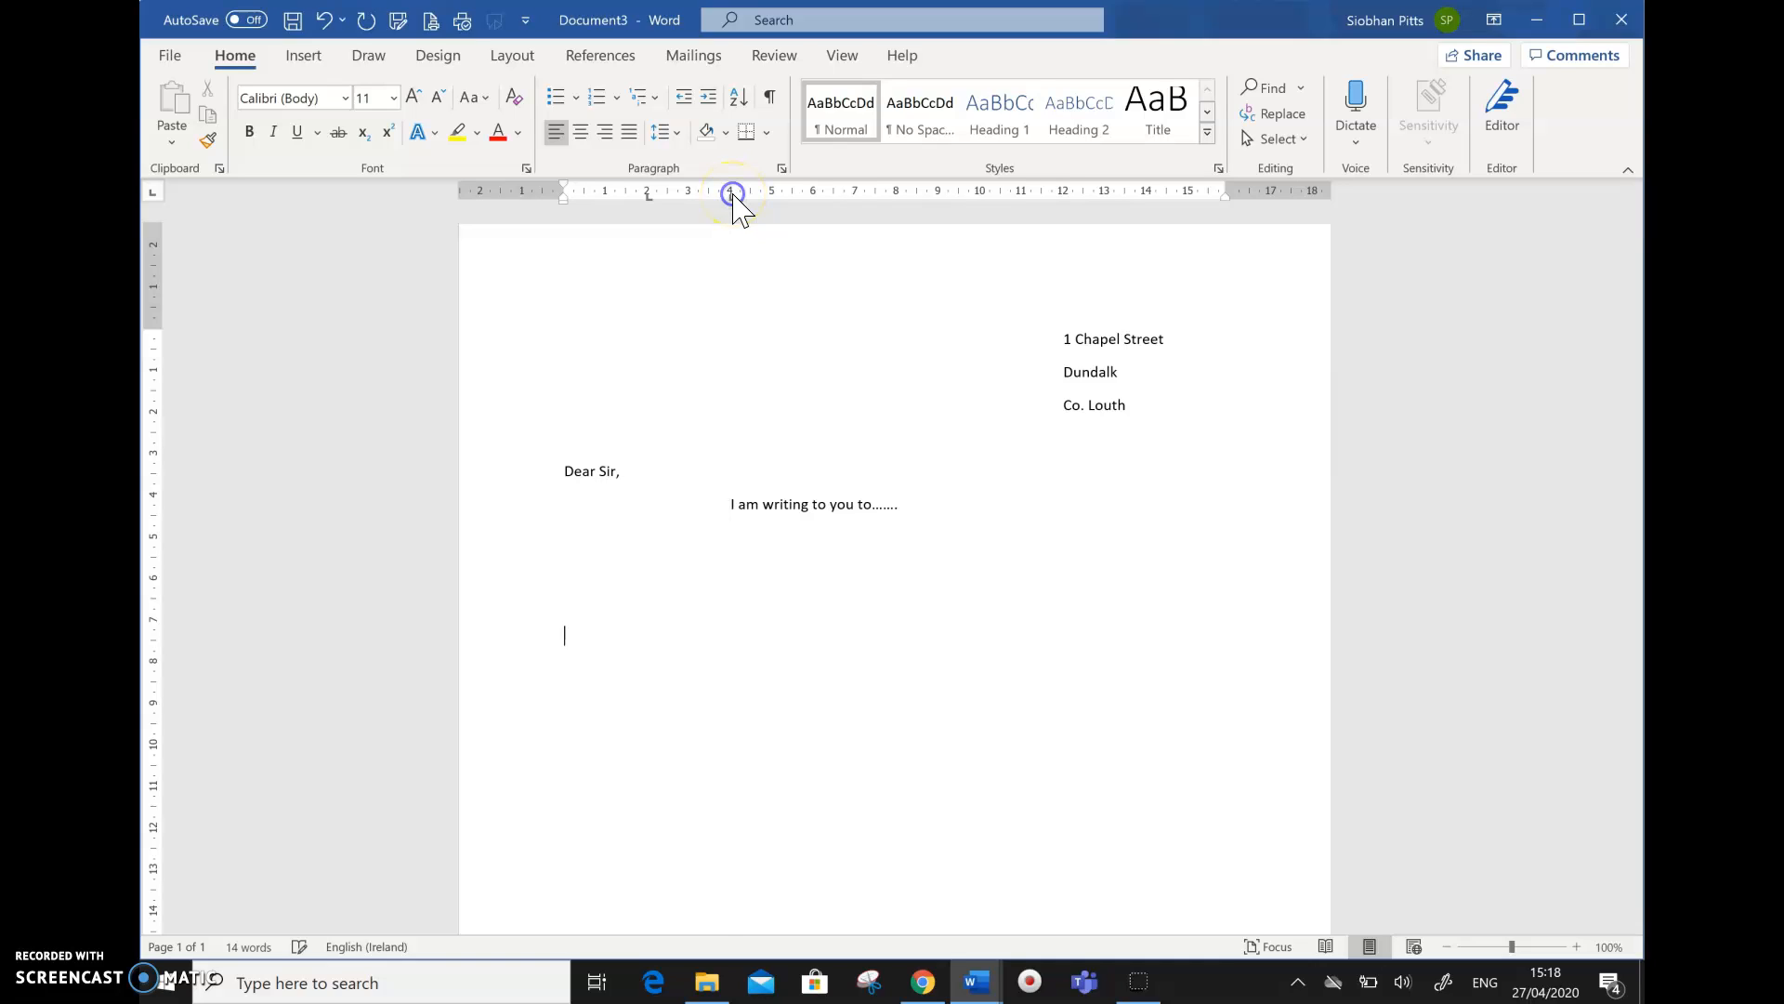
# Add a left tab stop at 6 cm and enter 2, 4 and 6 at the line's three tab stops
pyautogui.click(813, 193)
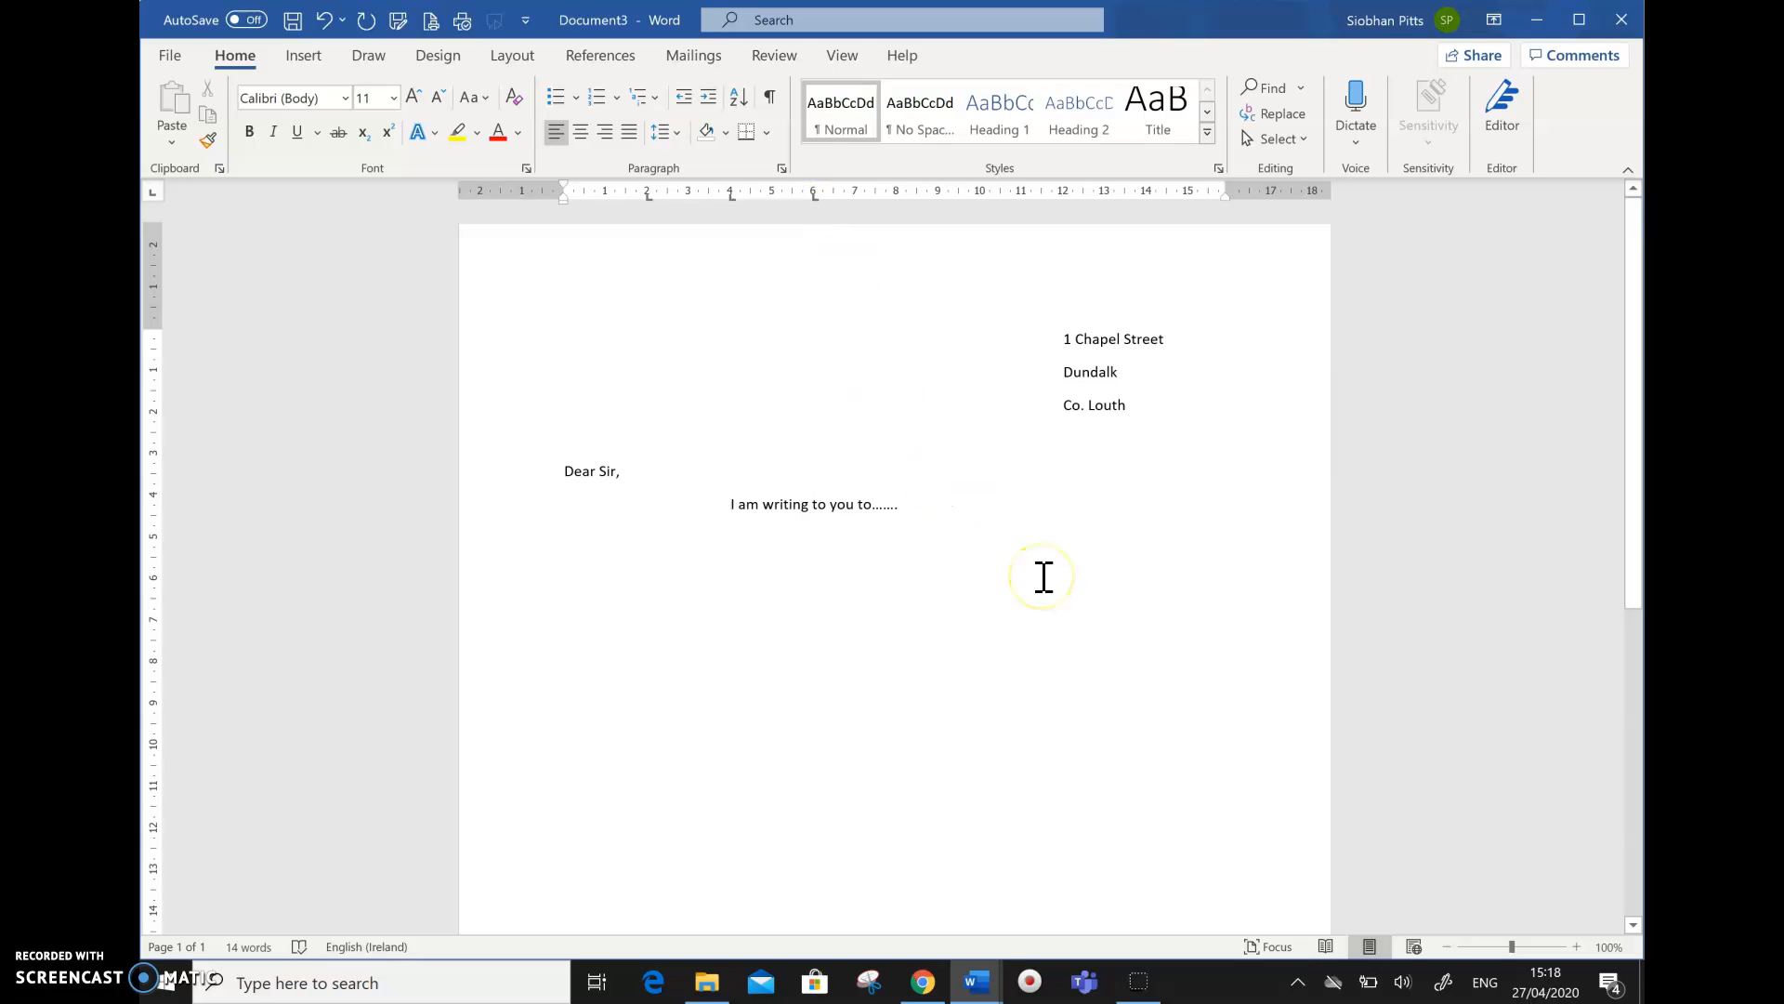
pyautogui.press('Tab')
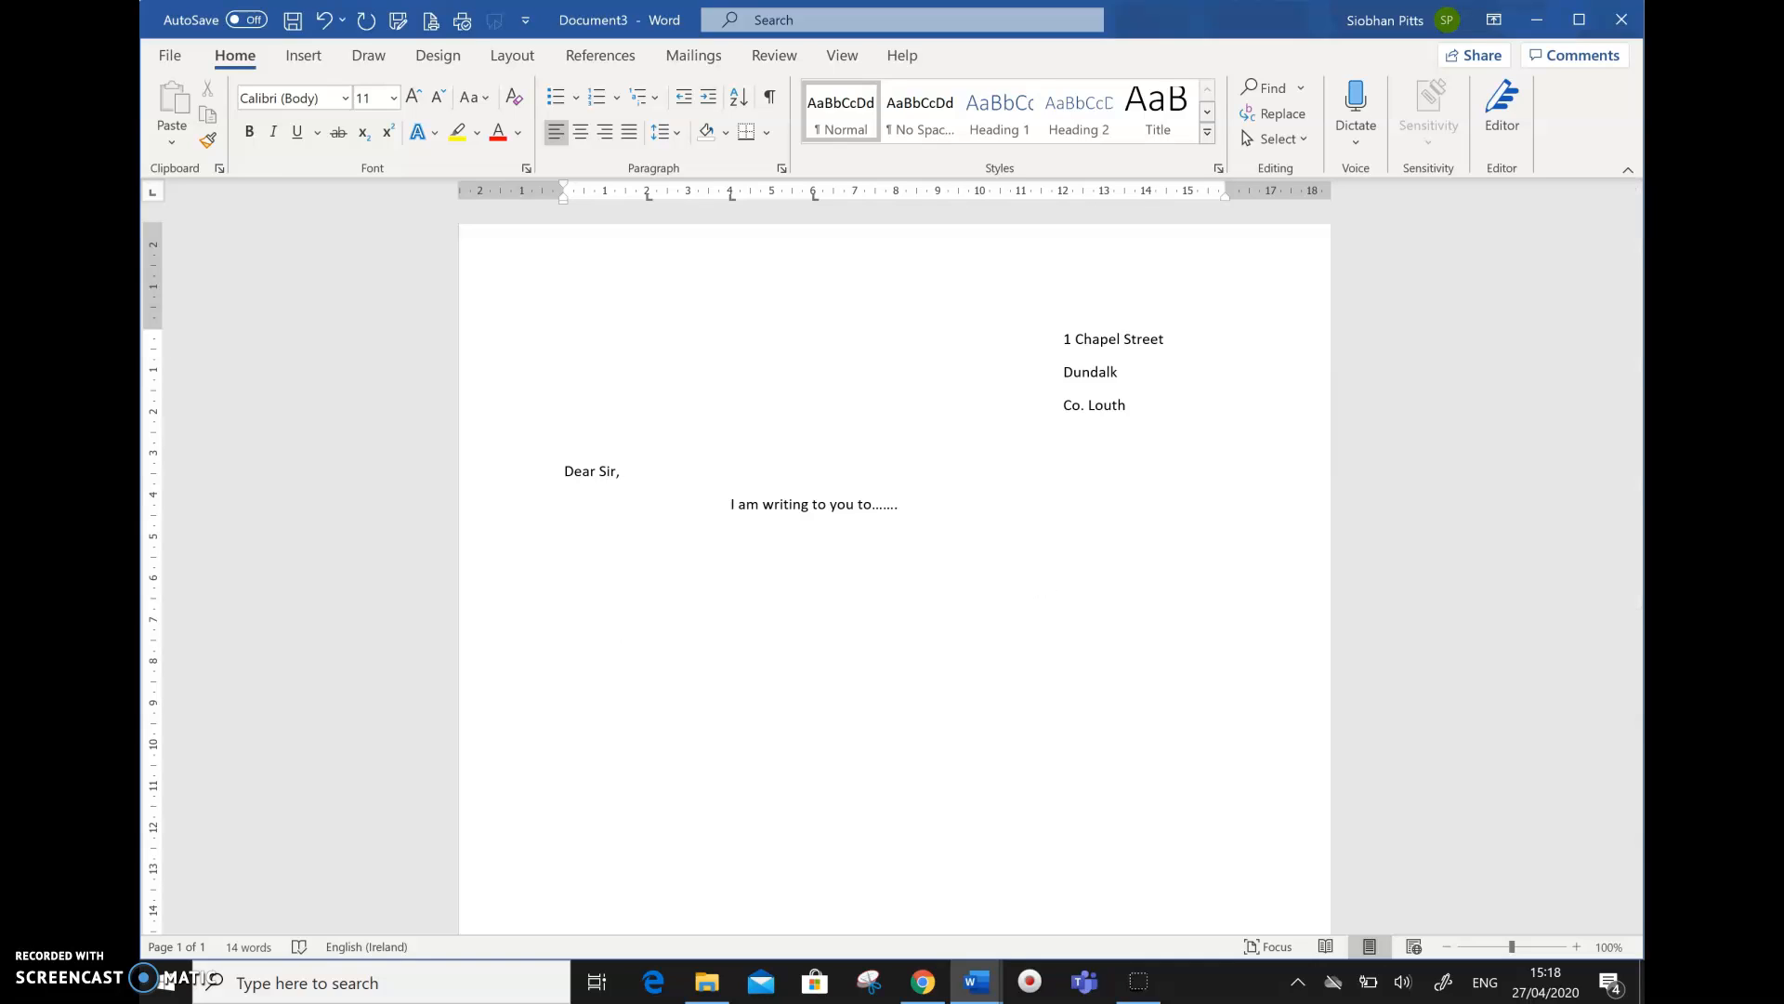
pyautogui.write('2')
pyautogui.press('Tab')
pyautogui.write('4')
pyautogui.press('Tab')
pyautogui.write('6')
pyautogui.press('Return')
# Enter a second row of 2, 4 and 6 at the same tab stops and move to a blank line below
pyautogui.write('2\t4')
pyautogui.press('Tab')
pyautogui.write('6')
pyautogui.press('Return')
pyautogui.press('Return')
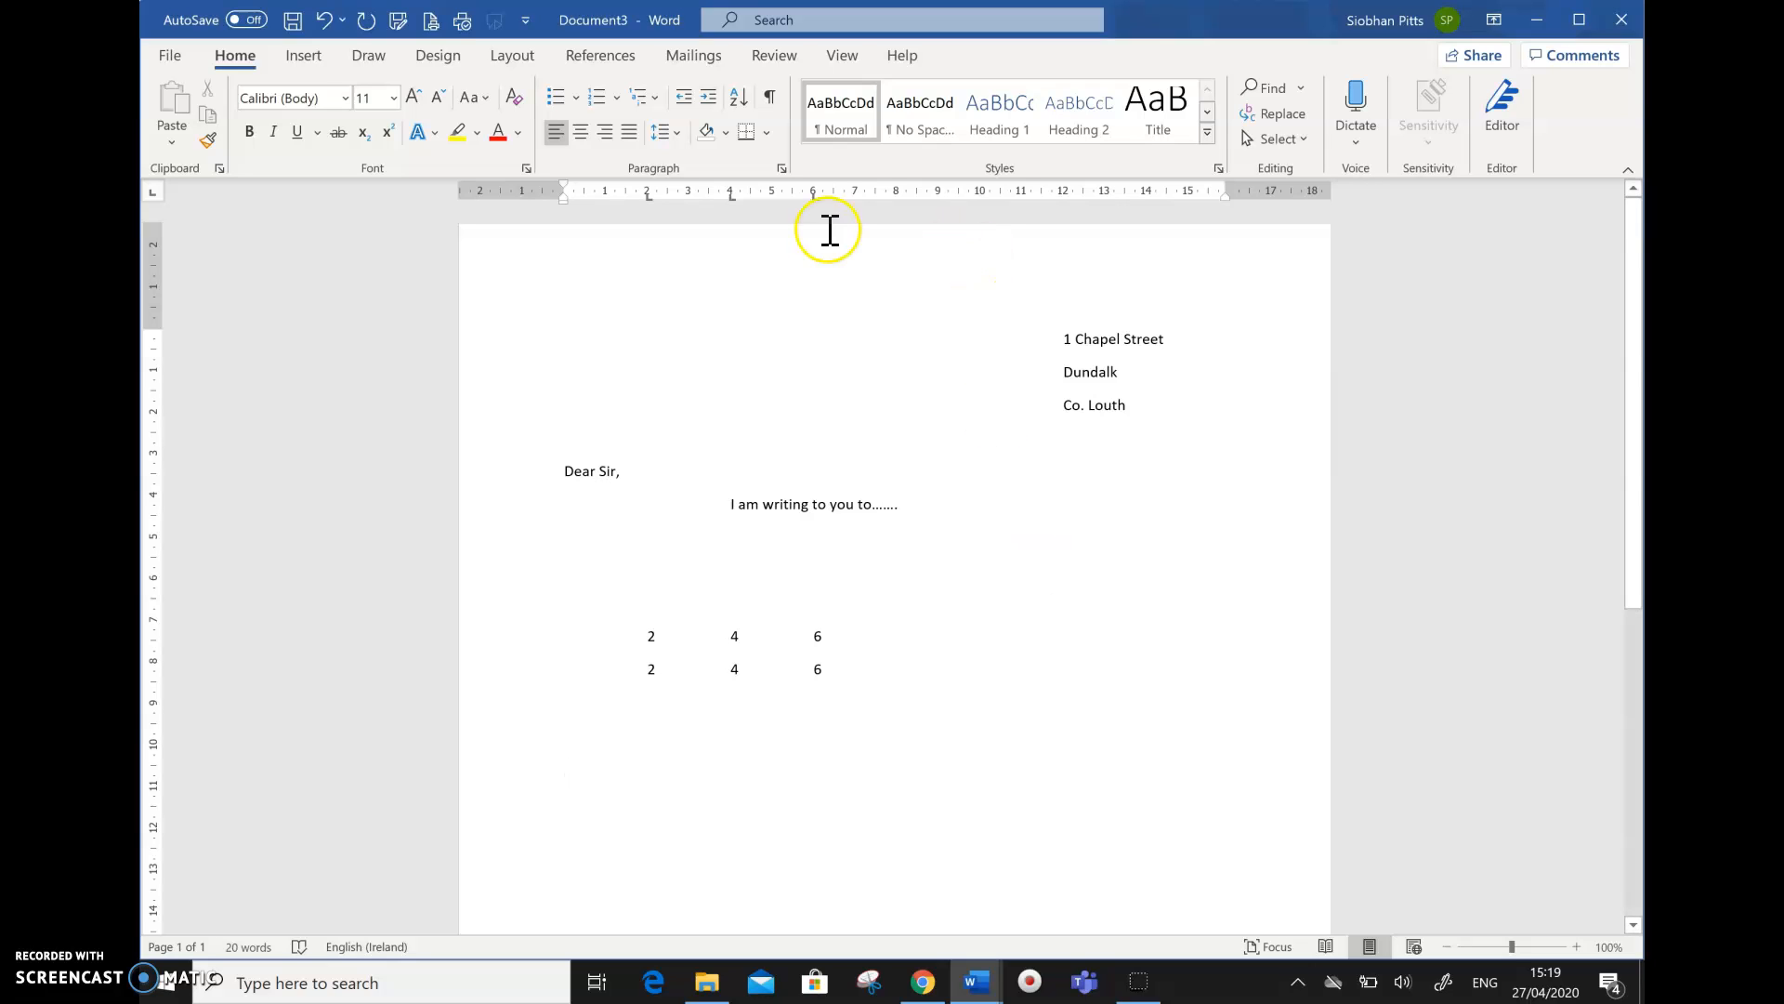
pyautogui.click(783, 169)
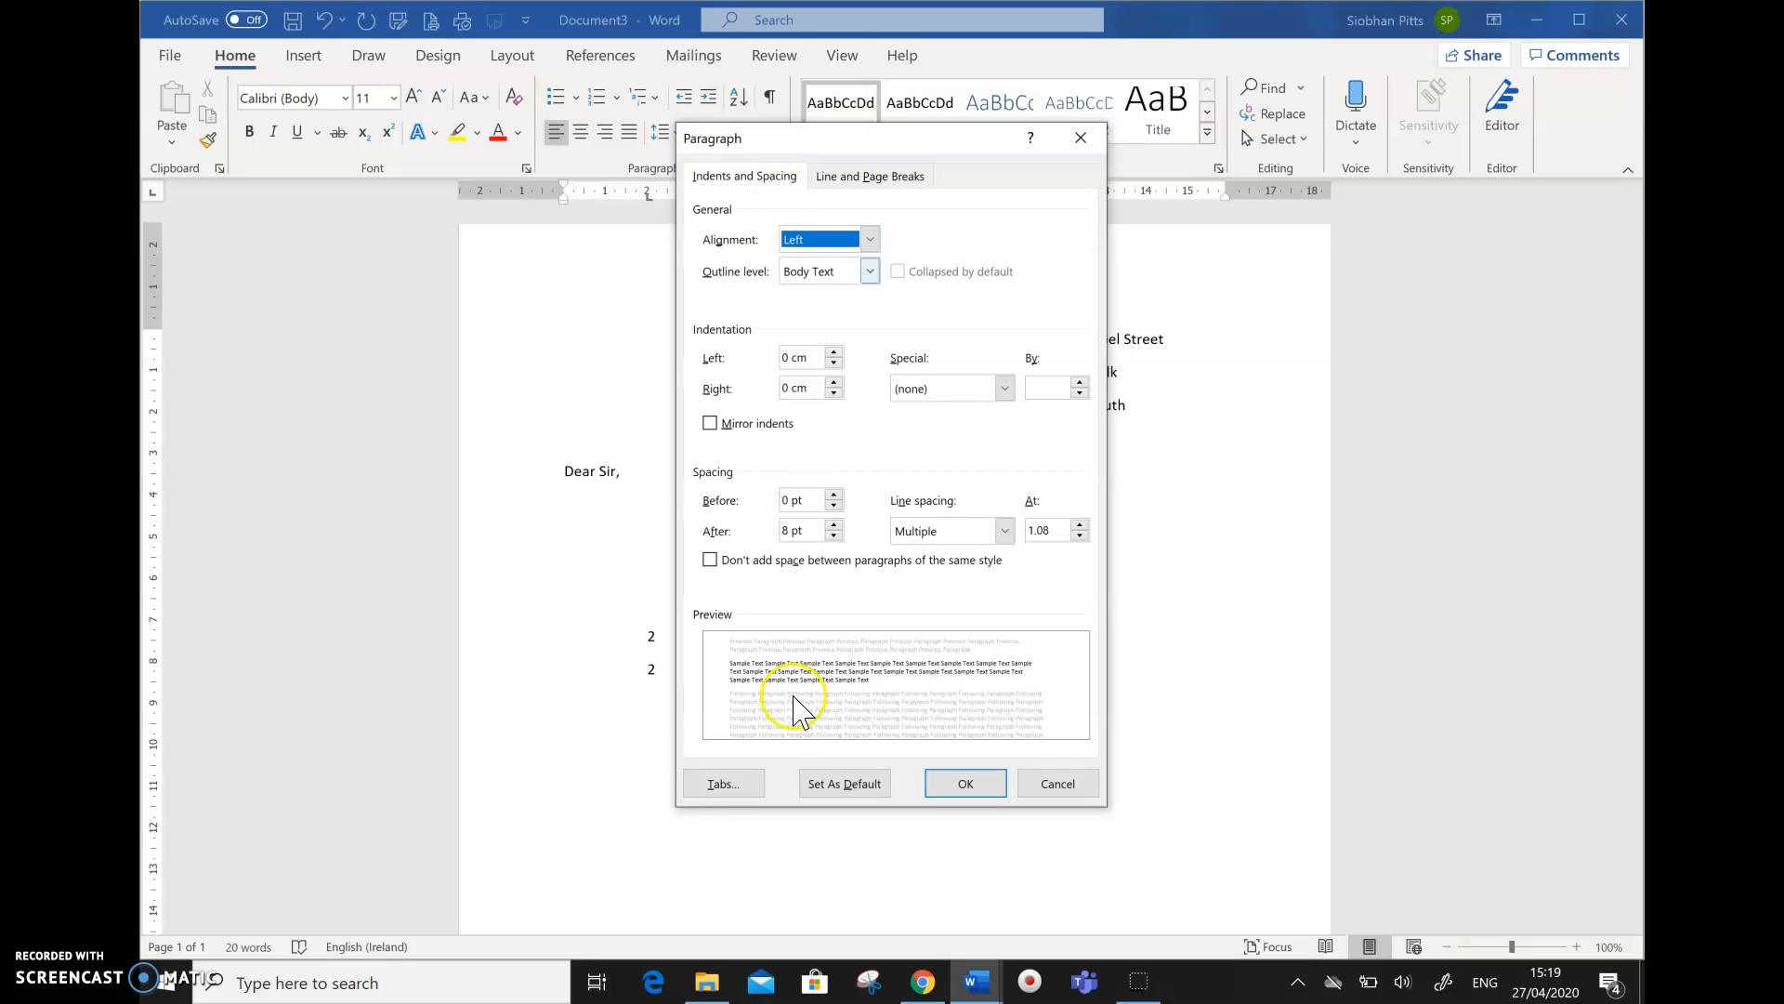
pyautogui.click(724, 784)
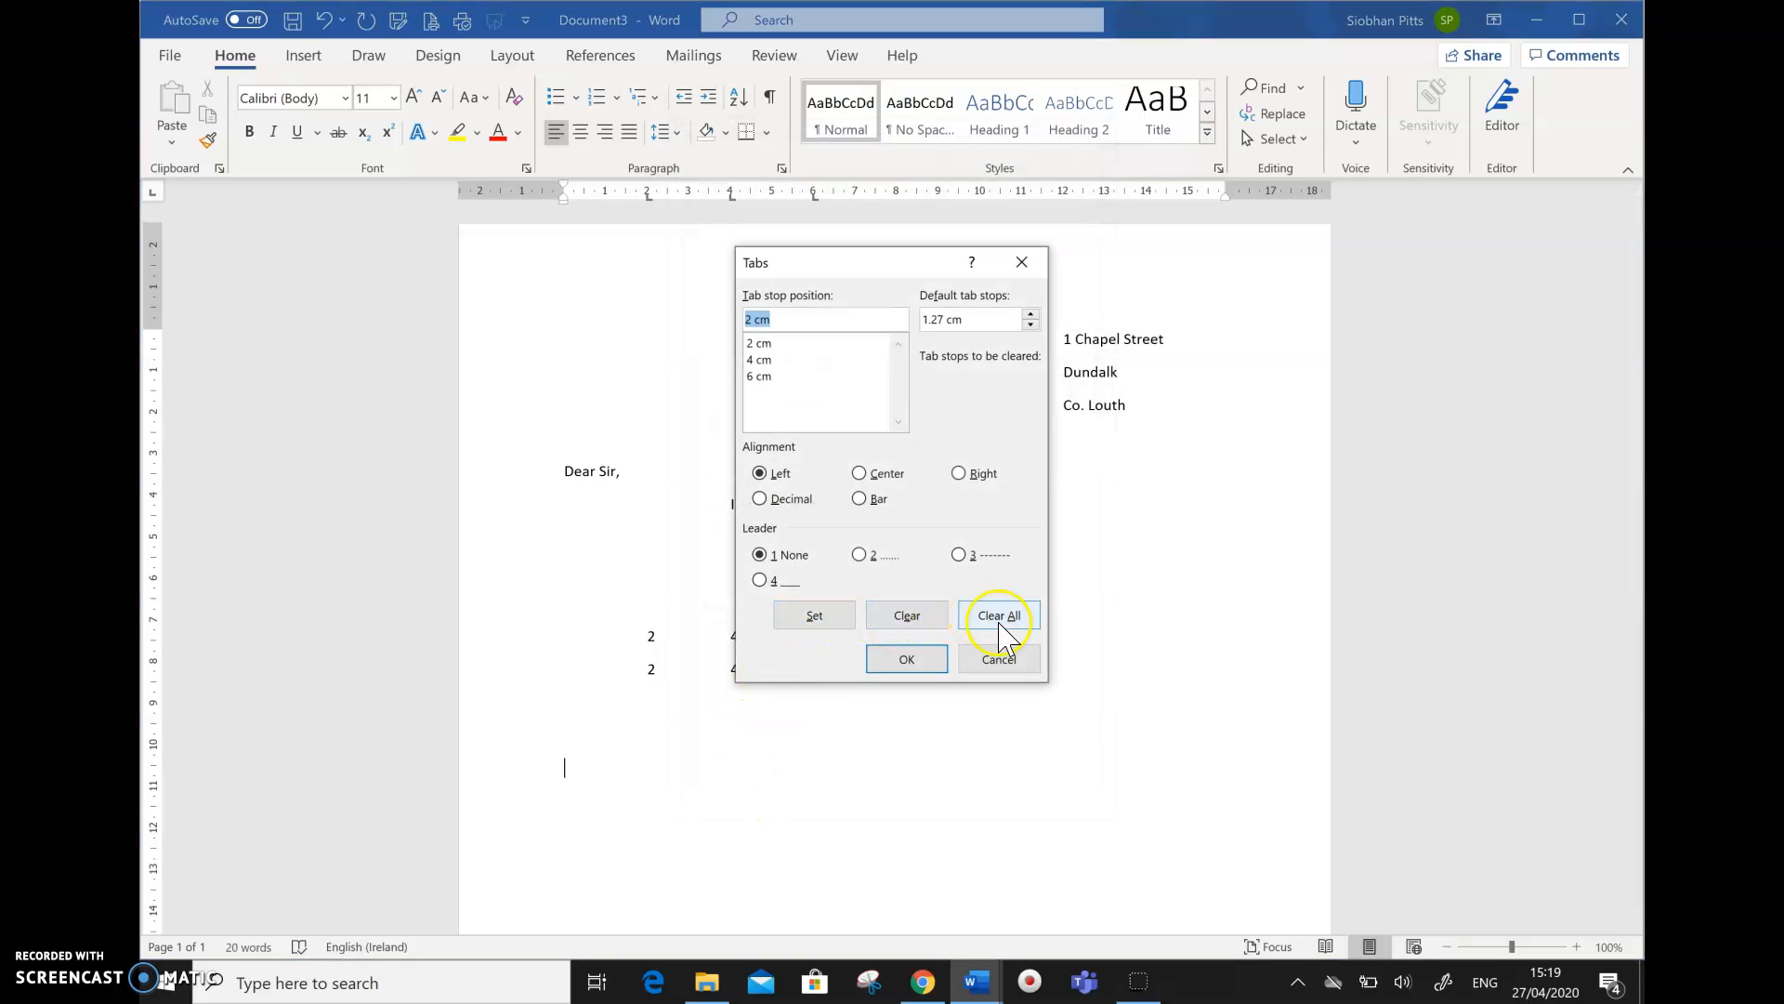
pyautogui.click(1001, 653)
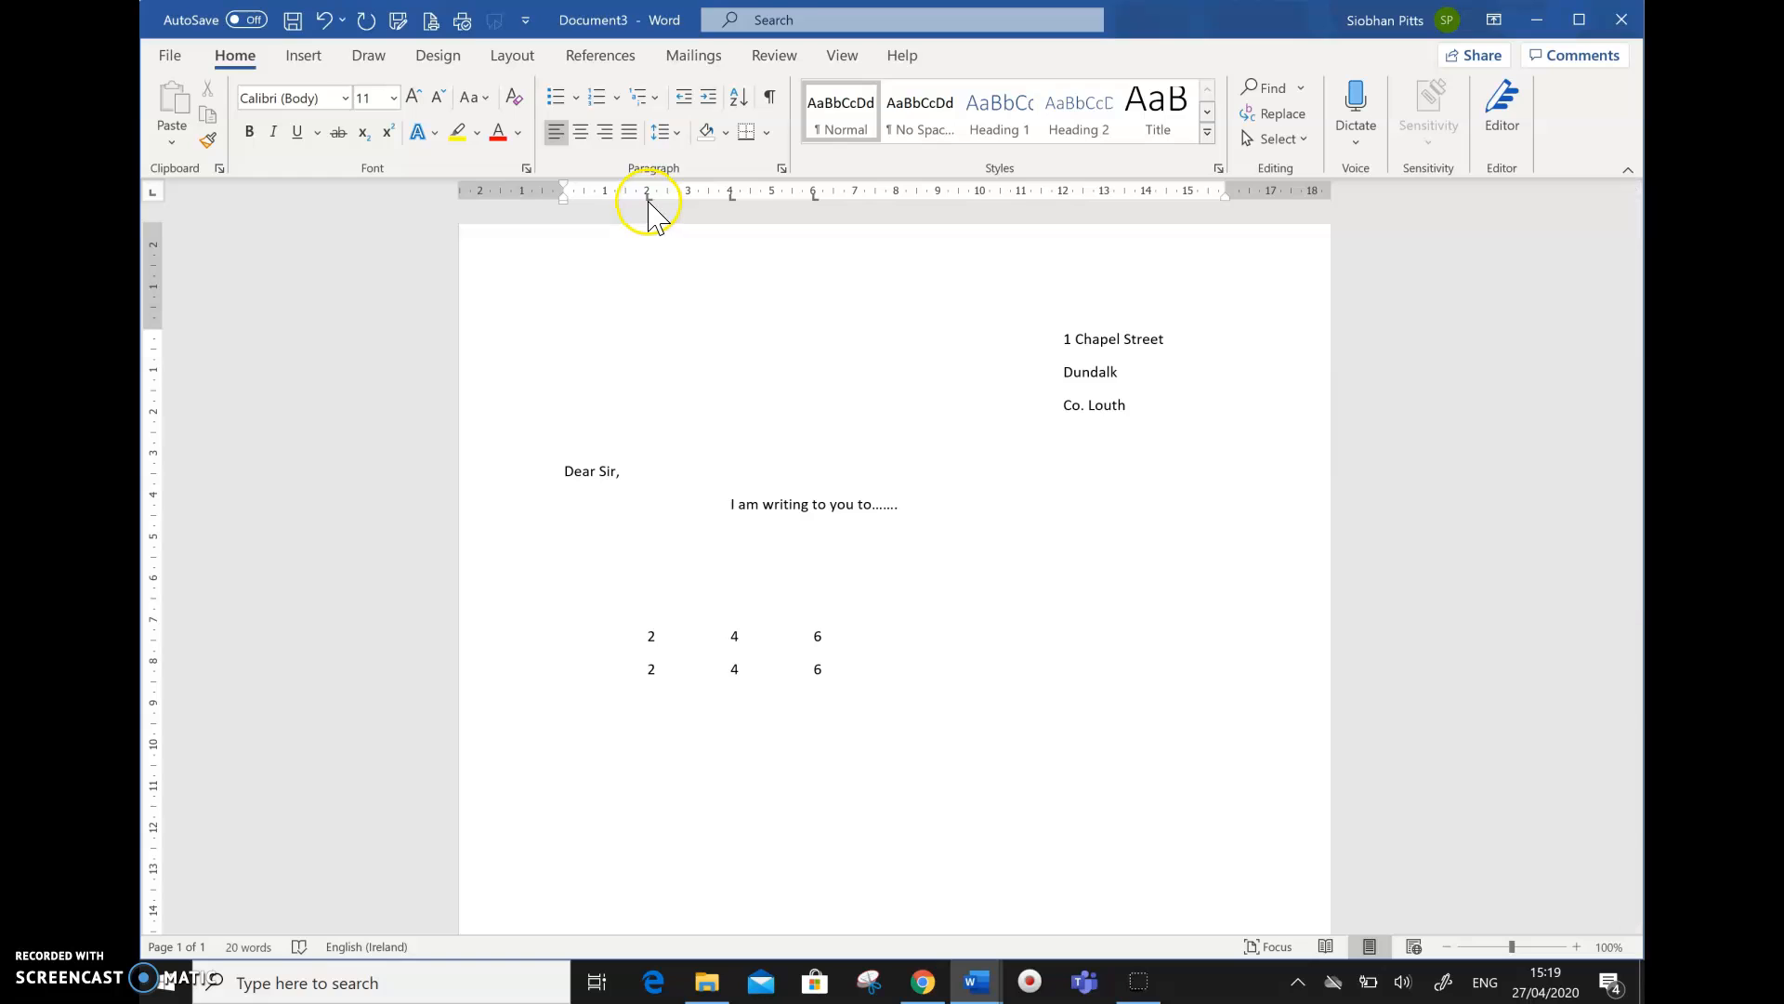
# Remove the 2 cm, 4 cm and 6 cm tab stops from the blank line using the horizontal ruler
pyautogui.moveTo(649, 196); pyautogui.dragTo(629, 386)
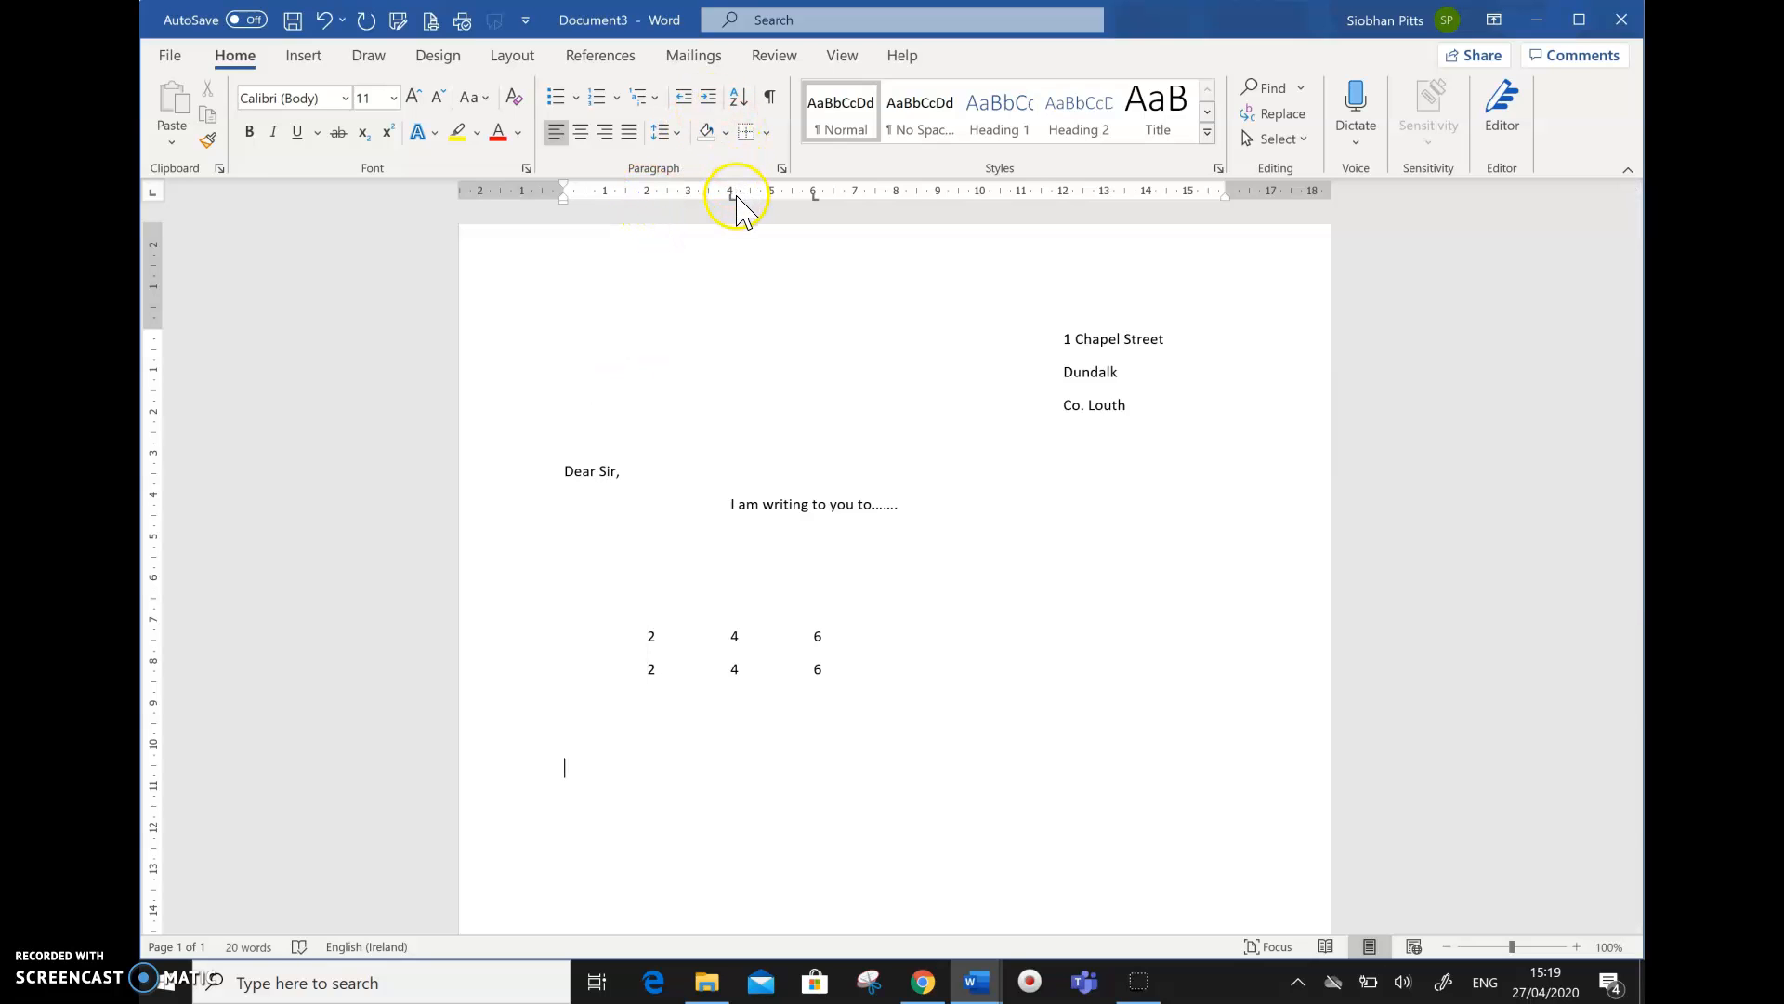
pyautogui.moveTo(732, 197); pyautogui.dragTo(738, 275)
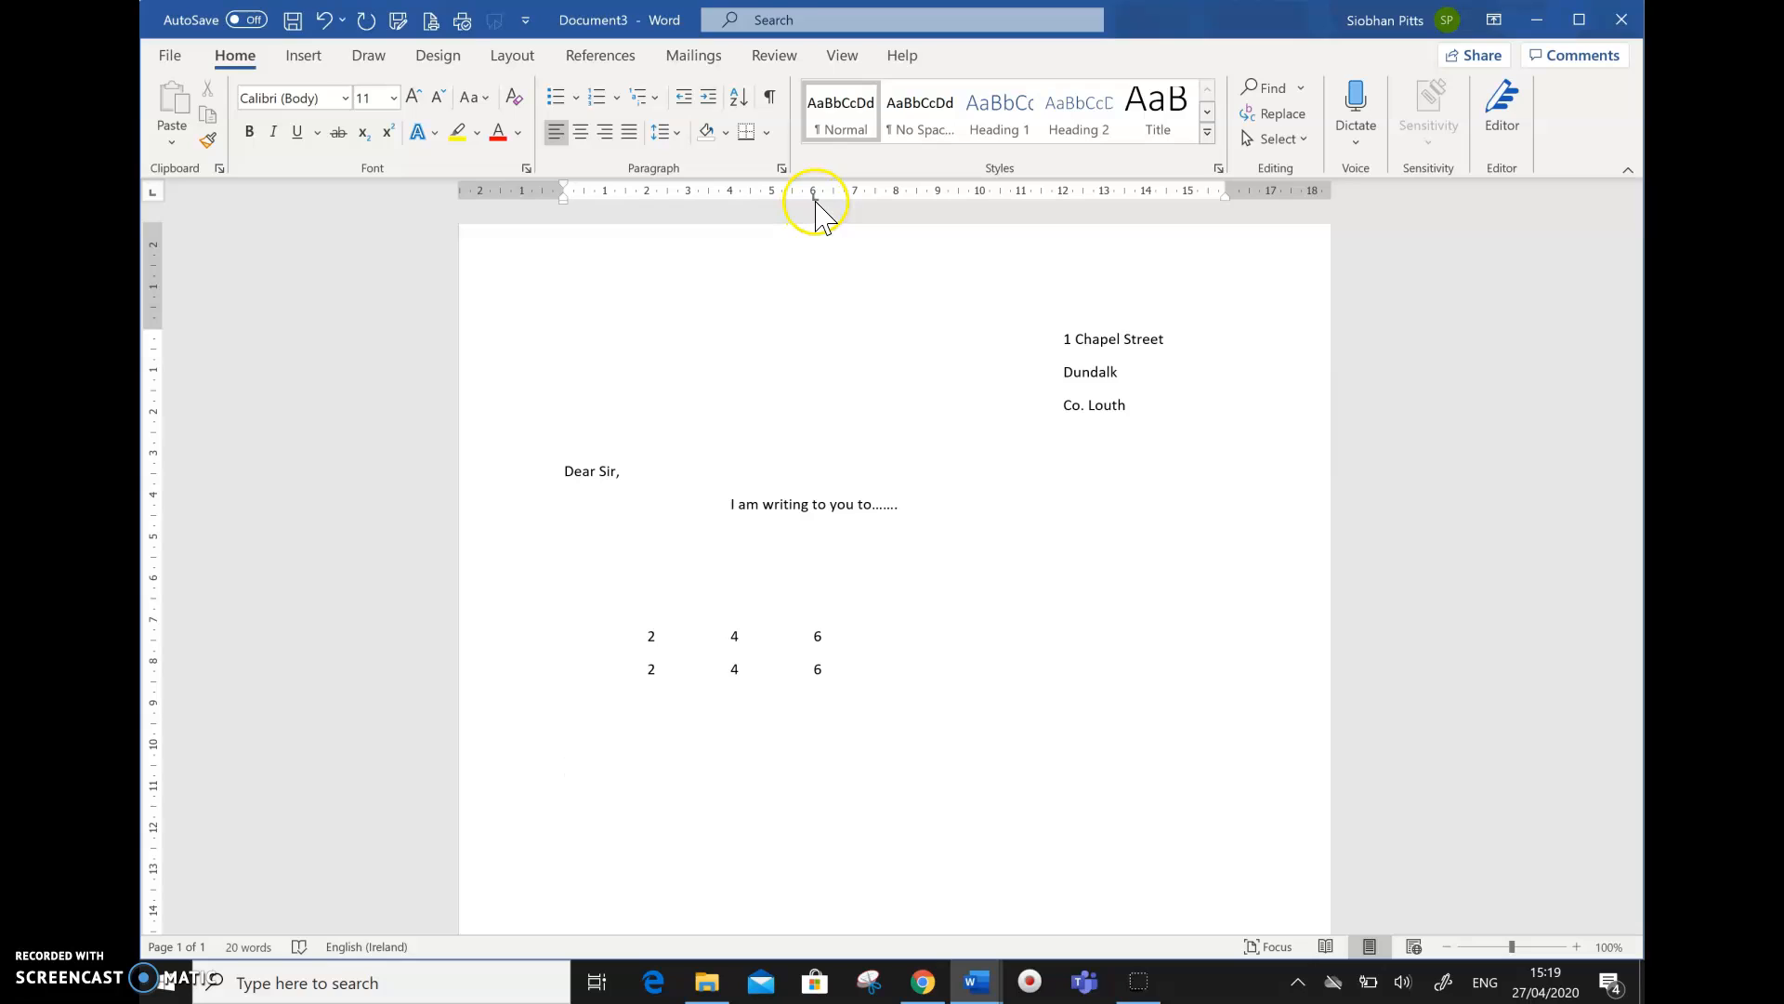
pyautogui.moveTo(816, 199); pyautogui.dragTo(829, 273)
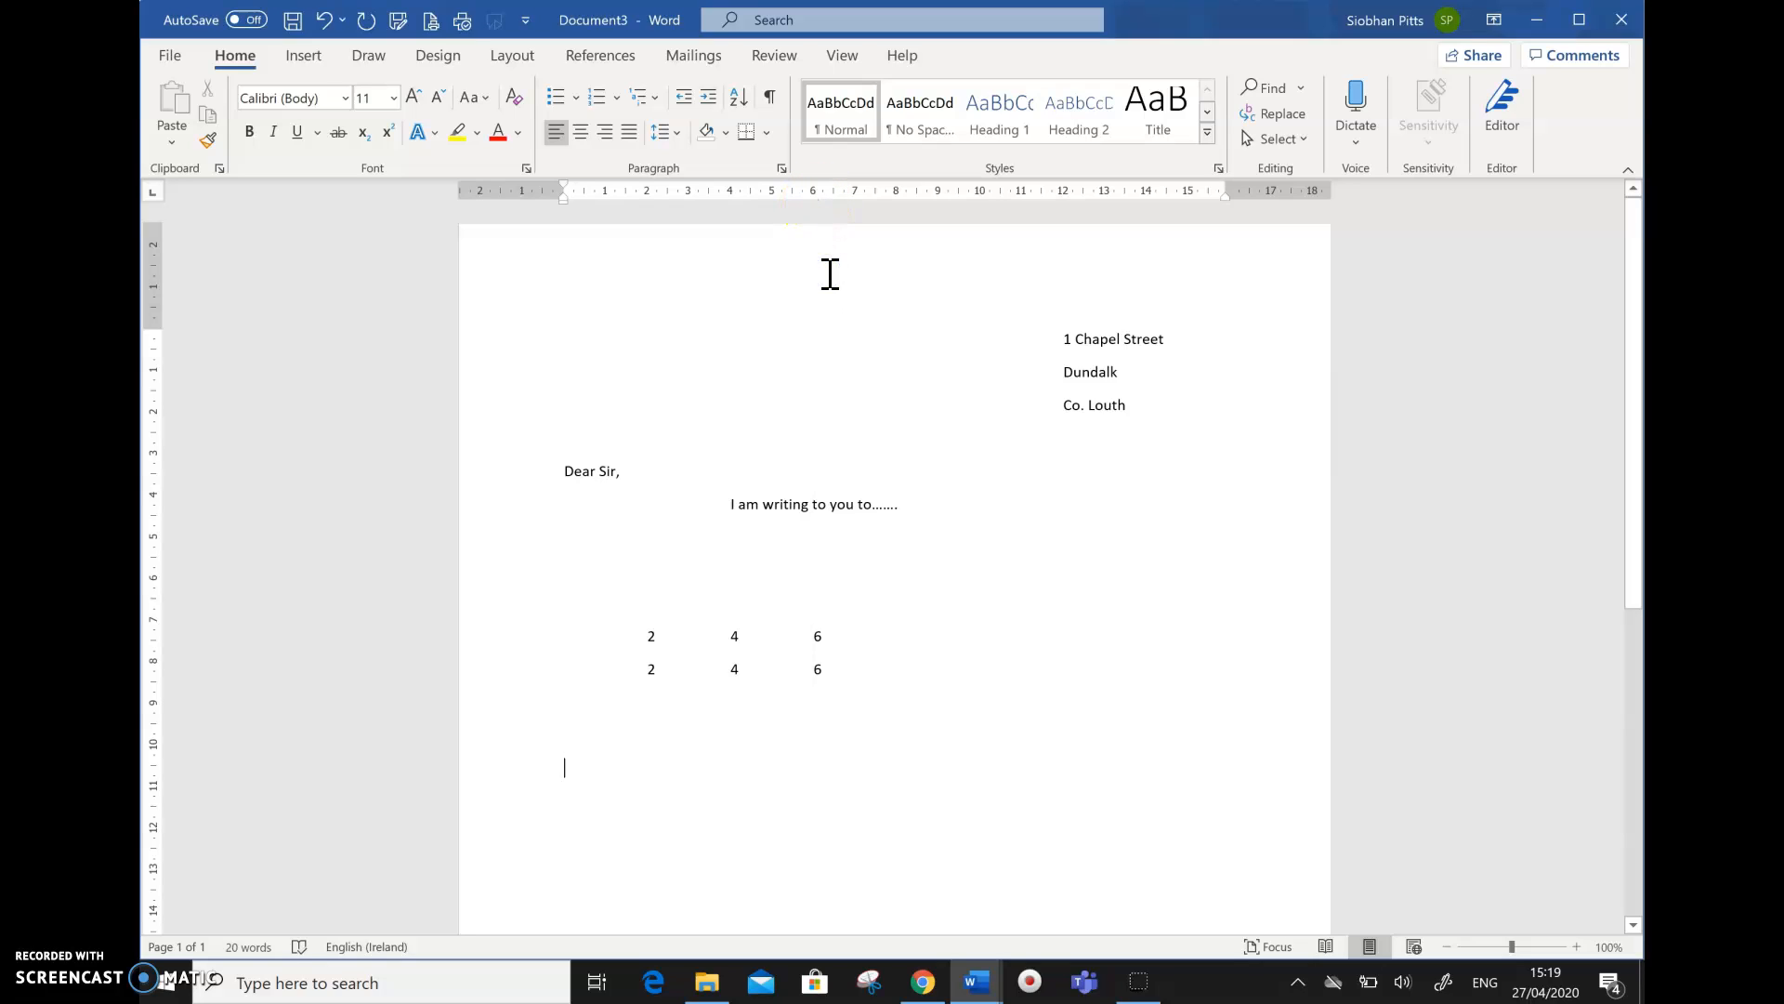